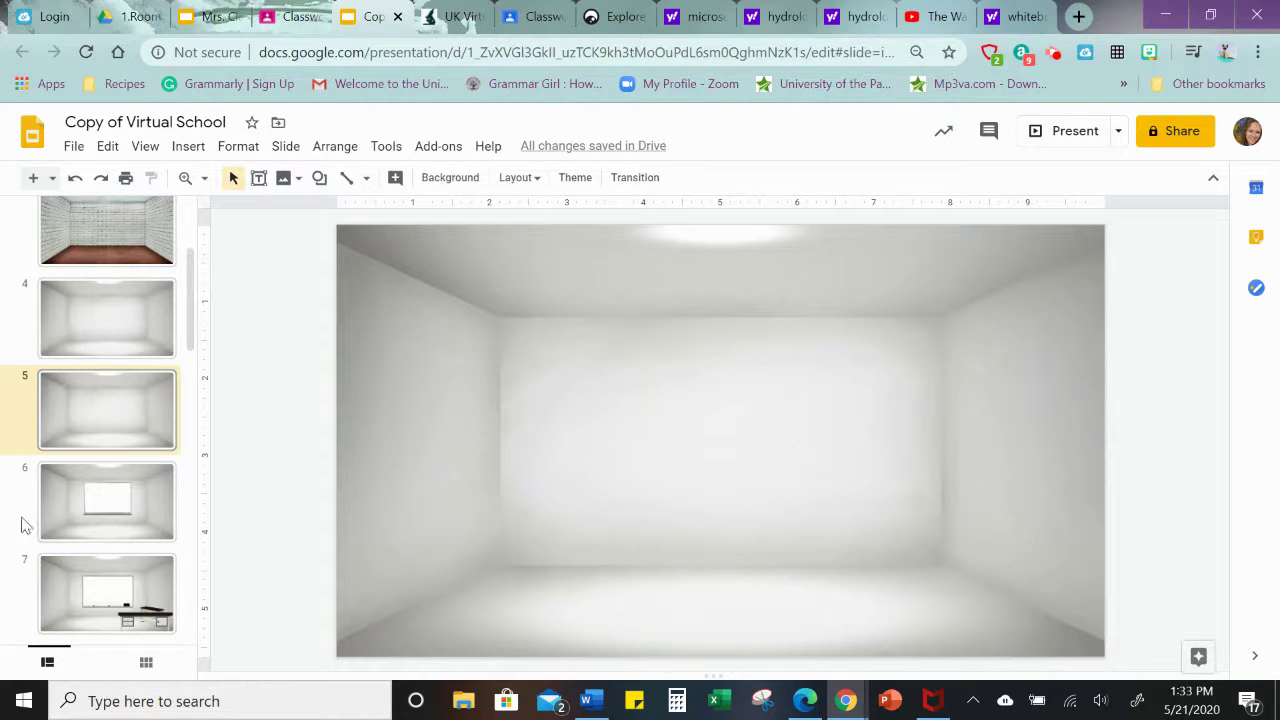
# - Compare the room with only a whiteboard on slide 6 with the furnished science room on slide 7
pyautogui.click(168, 512)
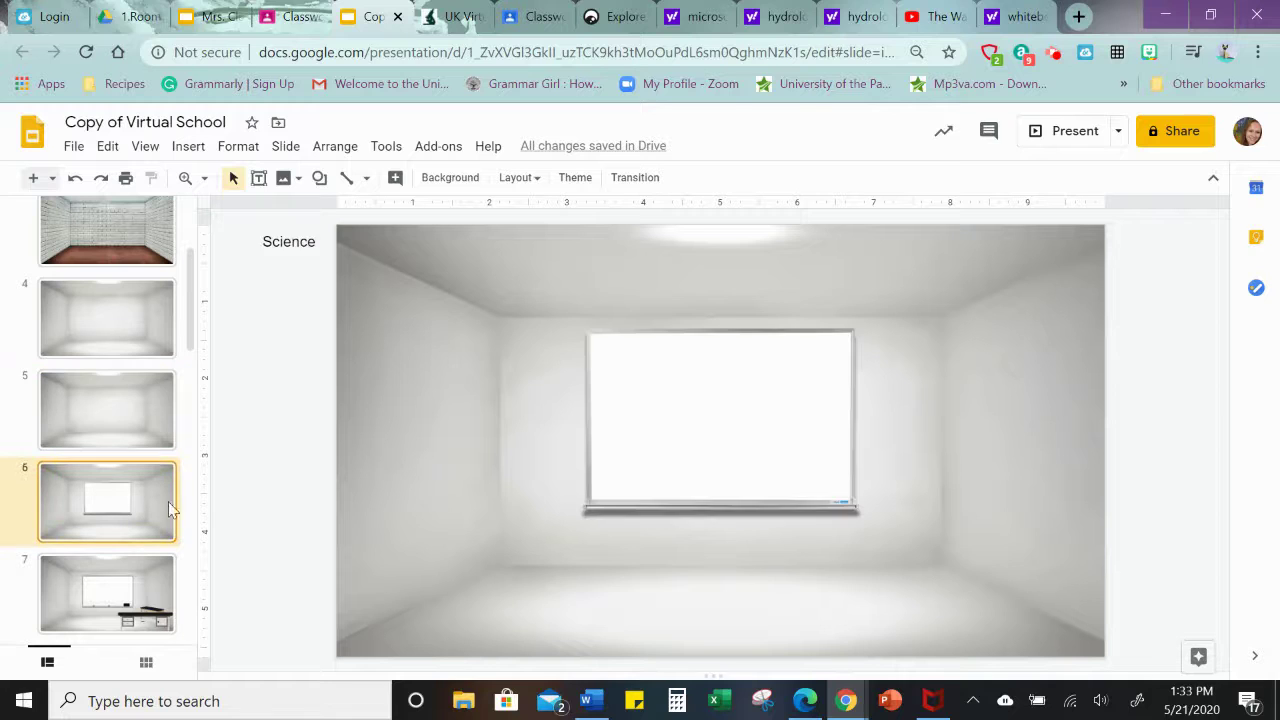
pyautogui.click(692, 428)
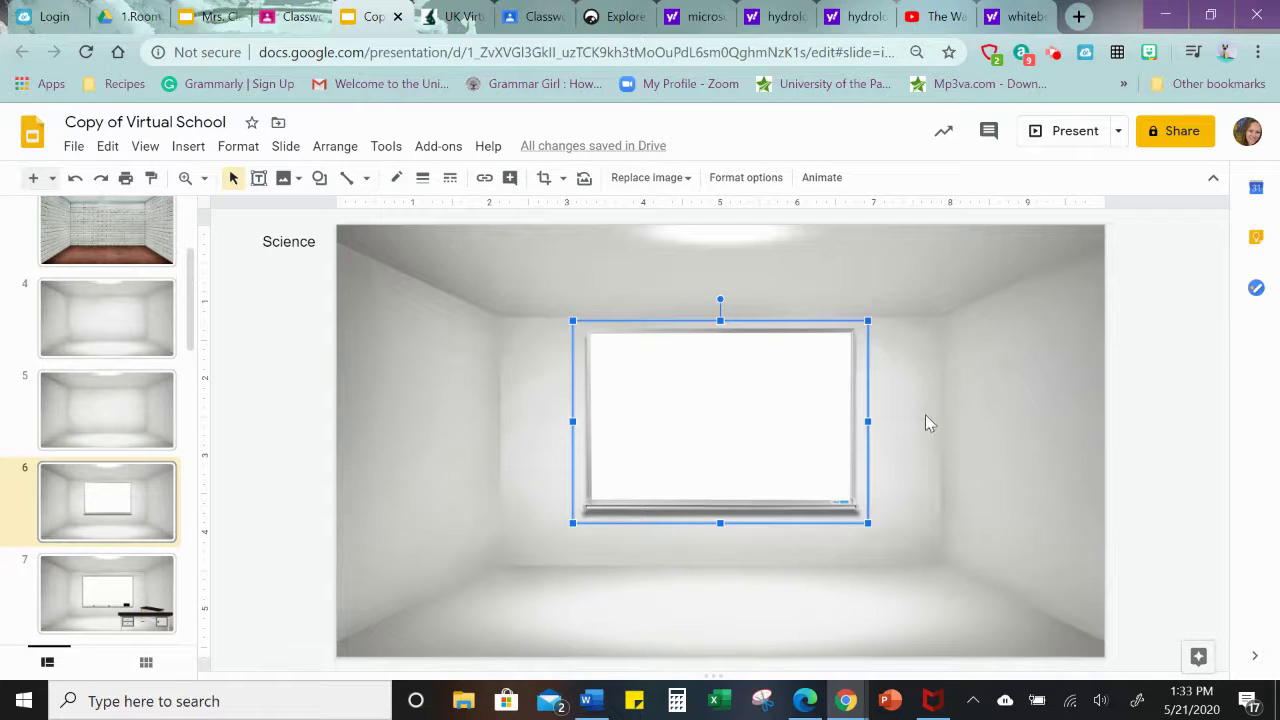
pyautogui.click(163, 583)
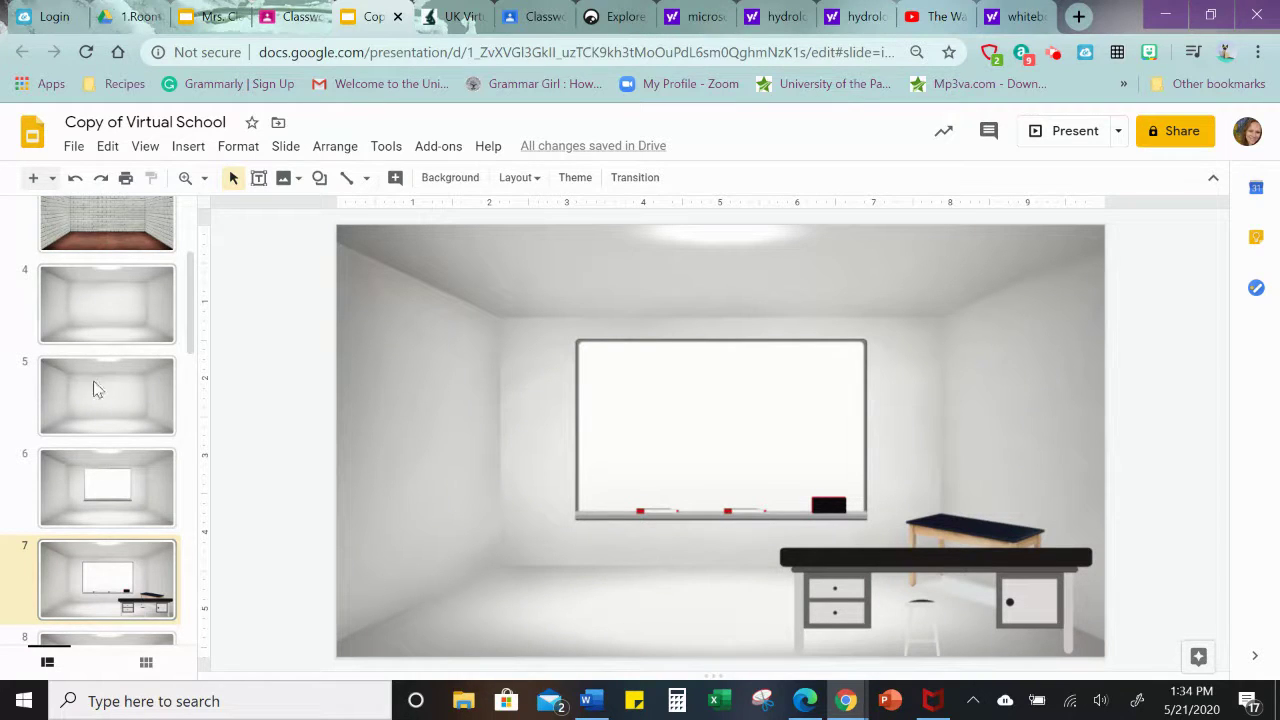
pyautogui.click(137, 482)
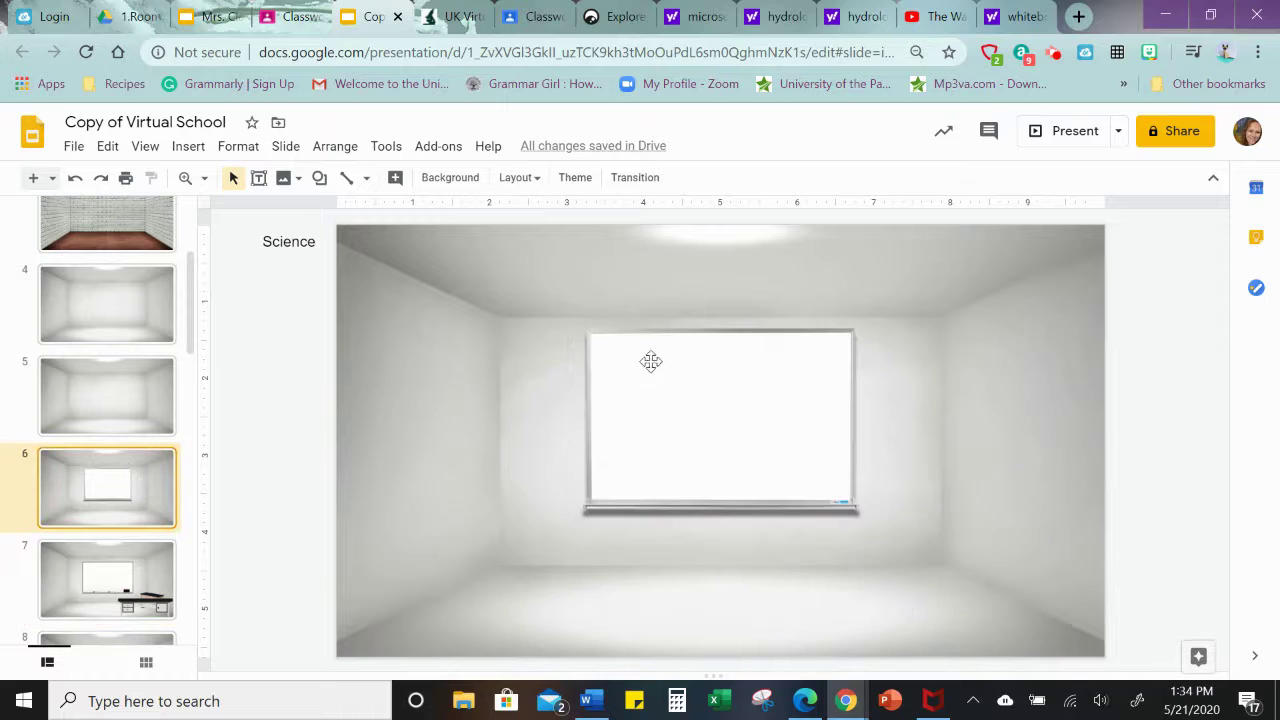
pyautogui.click(714, 419)
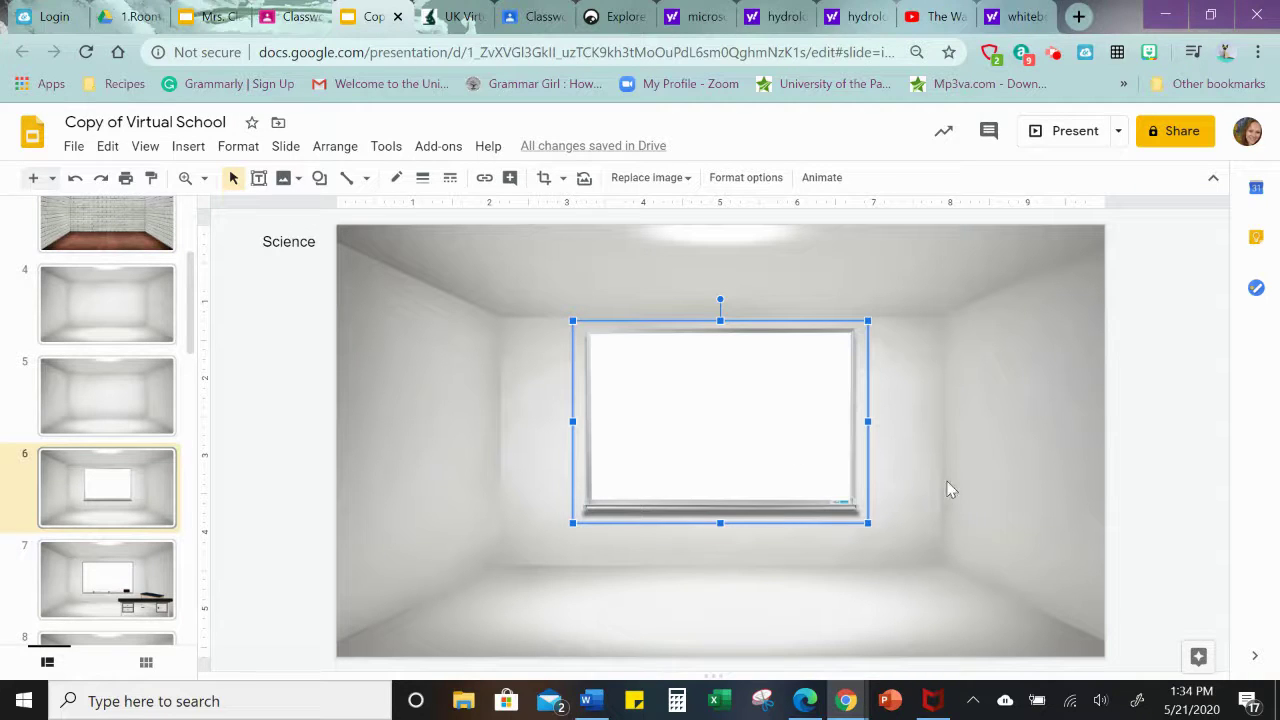
# - Switch to the Yahoo image results for "whiteboard png" and copy the picture of the magnetic whiteboard with narrow aluminum frame
pyautogui.click(1013, 20)
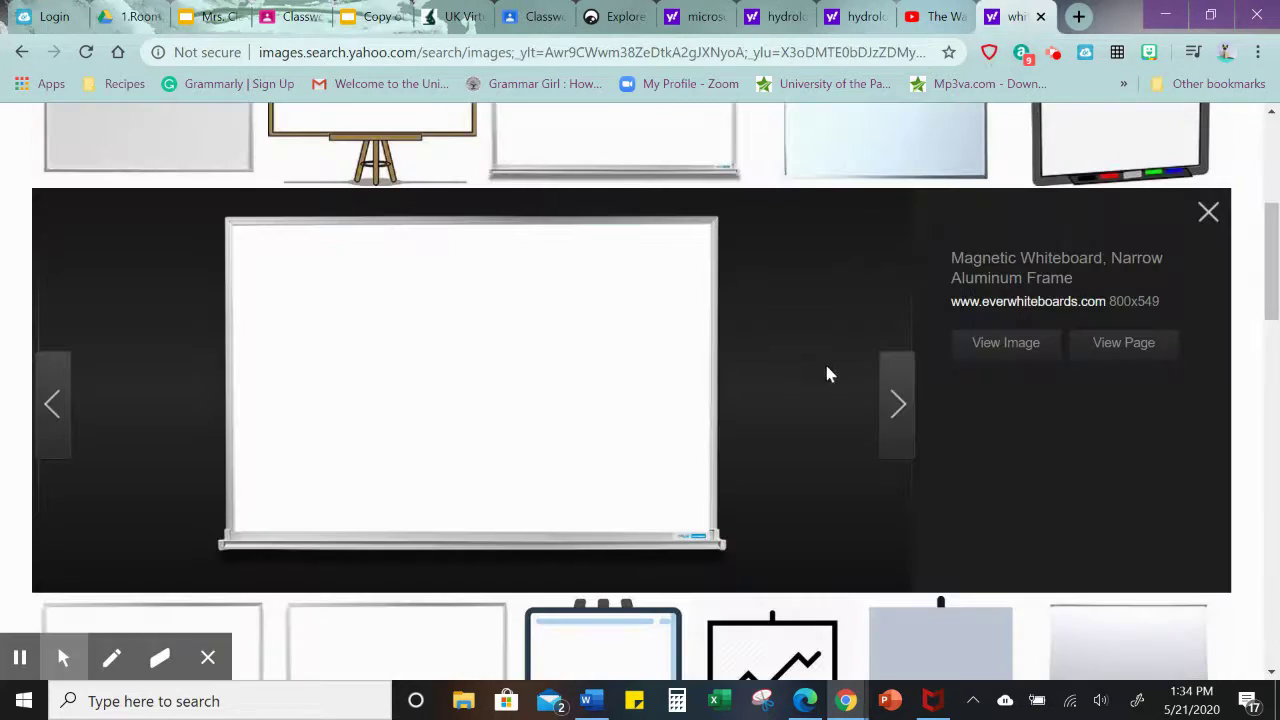
pyautogui.click(1206, 214)
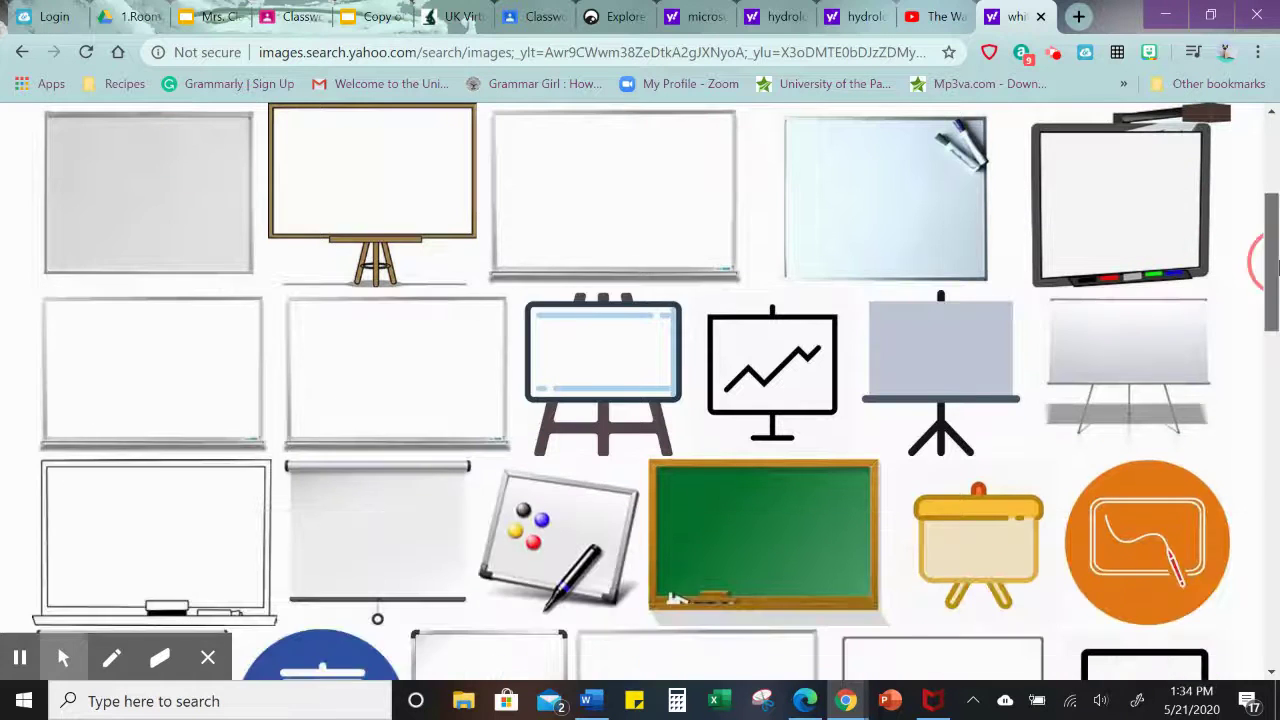
pyautogui.scroll(4, 1100, 250)
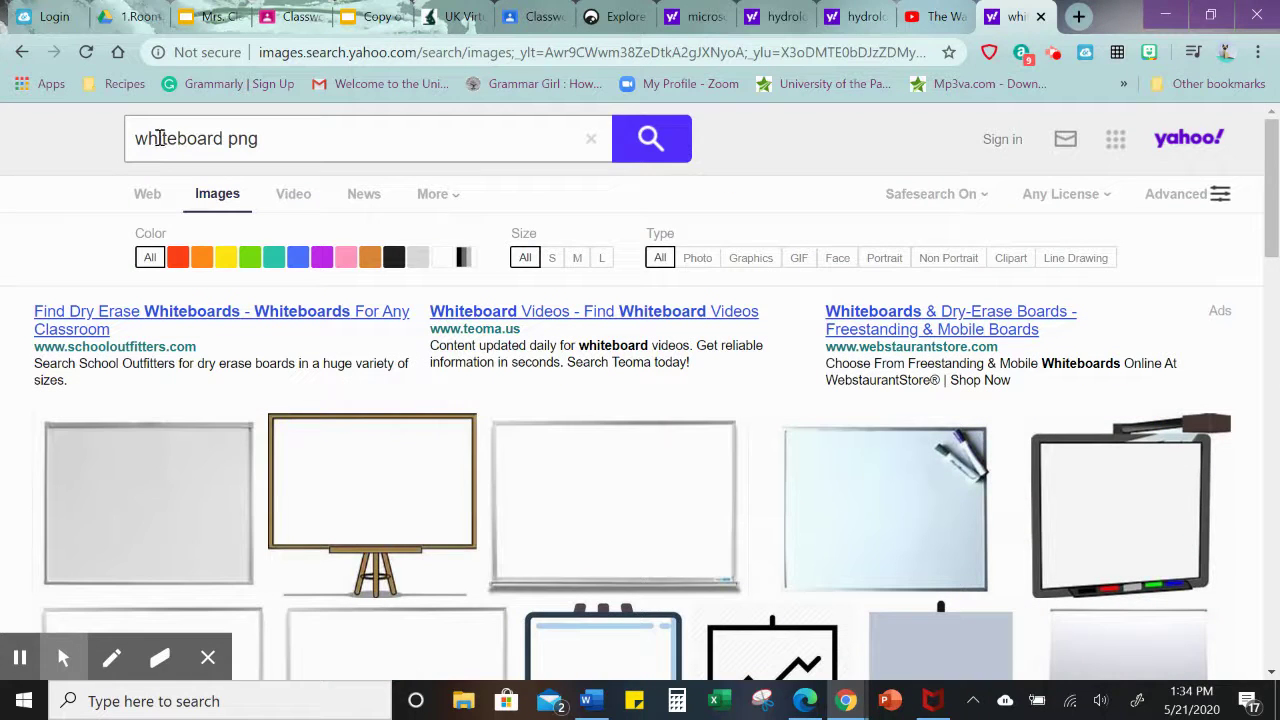
pyautogui.scroll(-1, 606, 429)
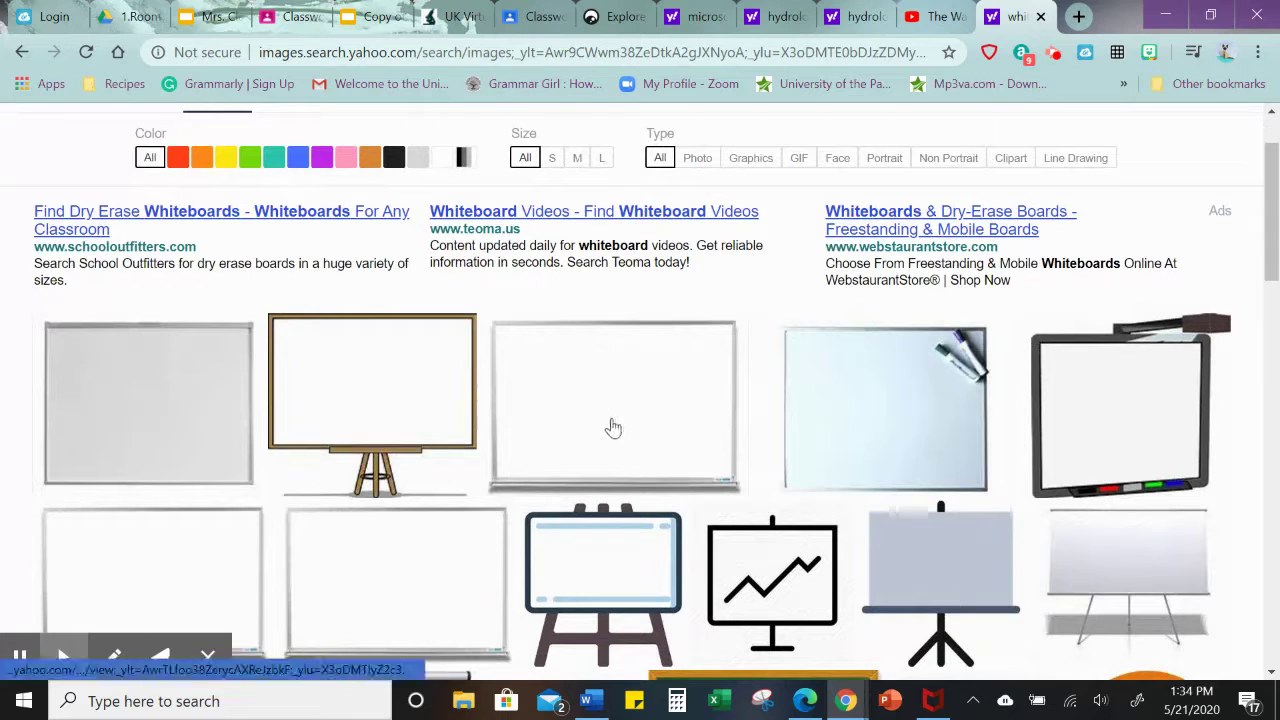
pyautogui.click(621, 431)
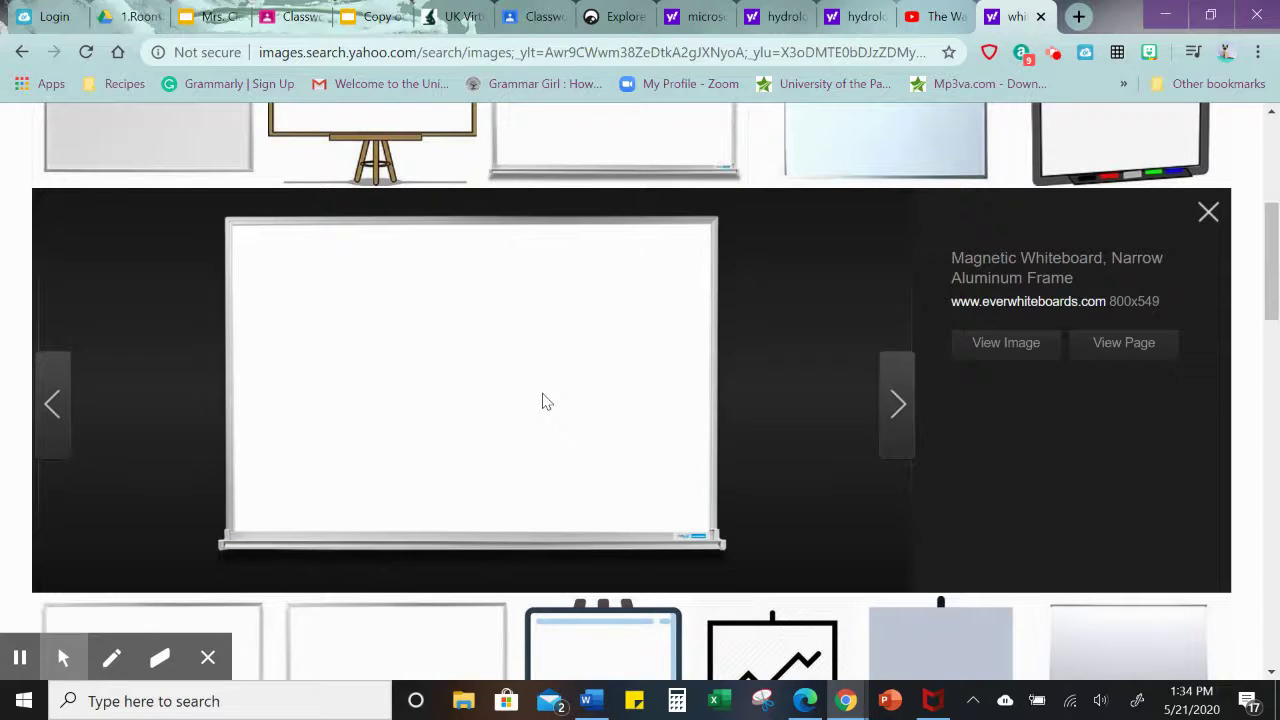
pyautogui.rightClick(542, 394)
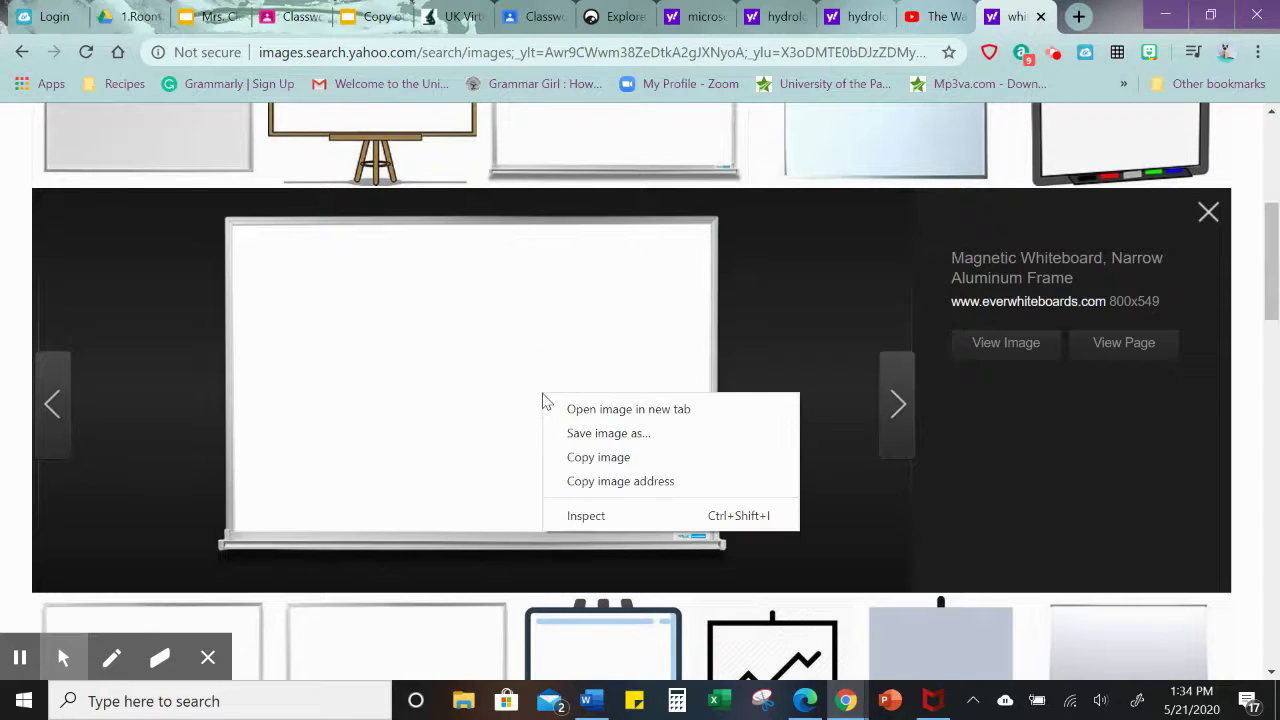
pyautogui.click(592, 460)
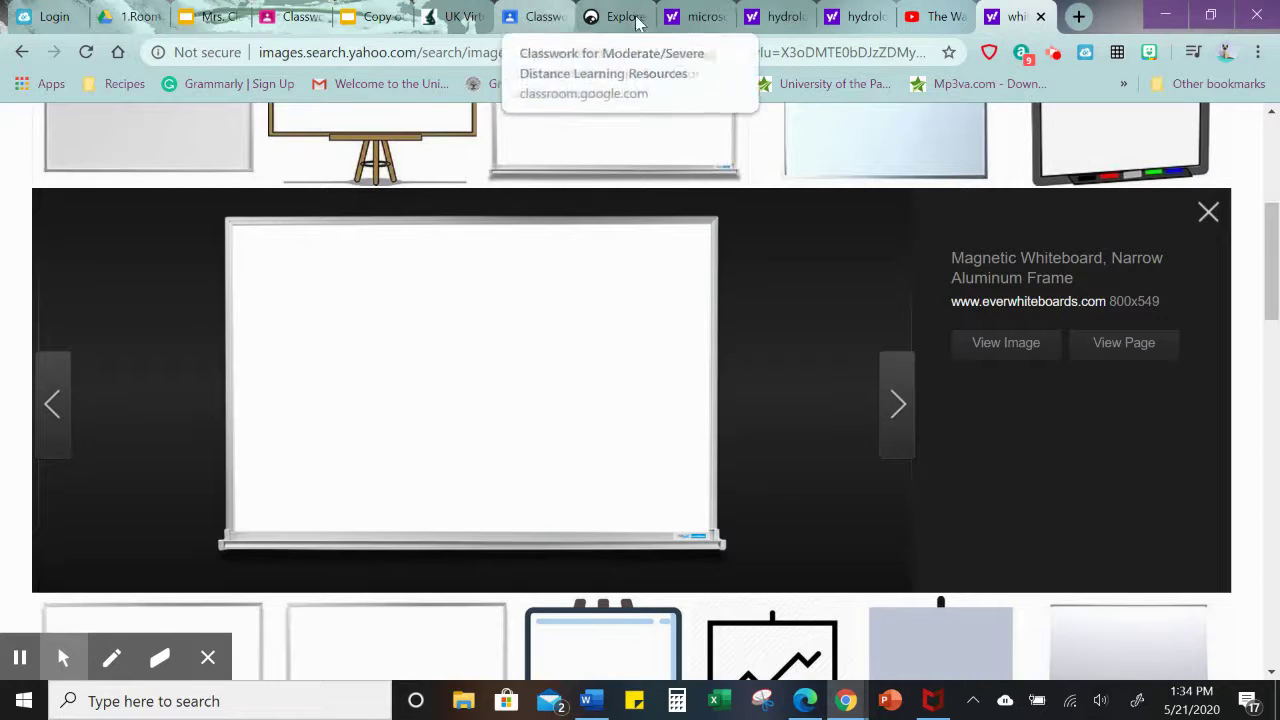
# - Return to the Copy of Virtual School presentation and replace the whiteboard on slide 6 with the copied picture
pyautogui.click(370, 16)
pyautogui.click(685, 428)
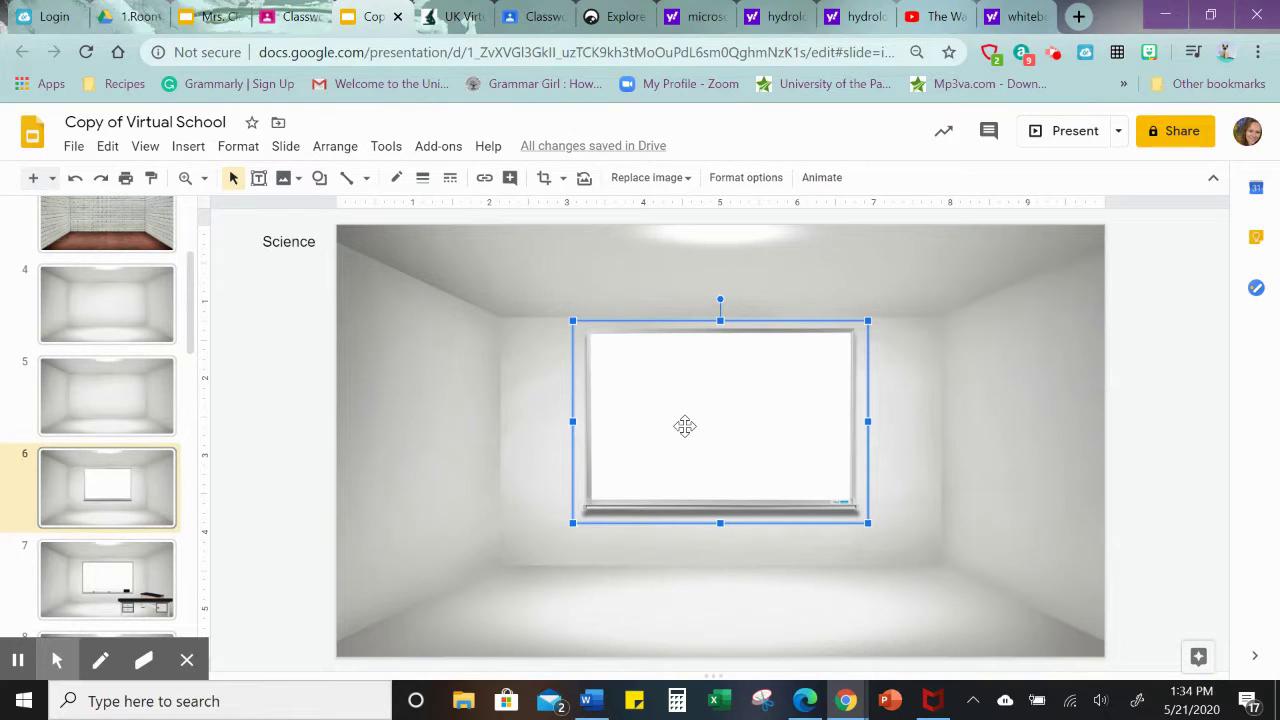
pyautogui.press('Delete')
pyautogui.click(686, 430)
pyautogui.hotkey('ctrl', 'z')
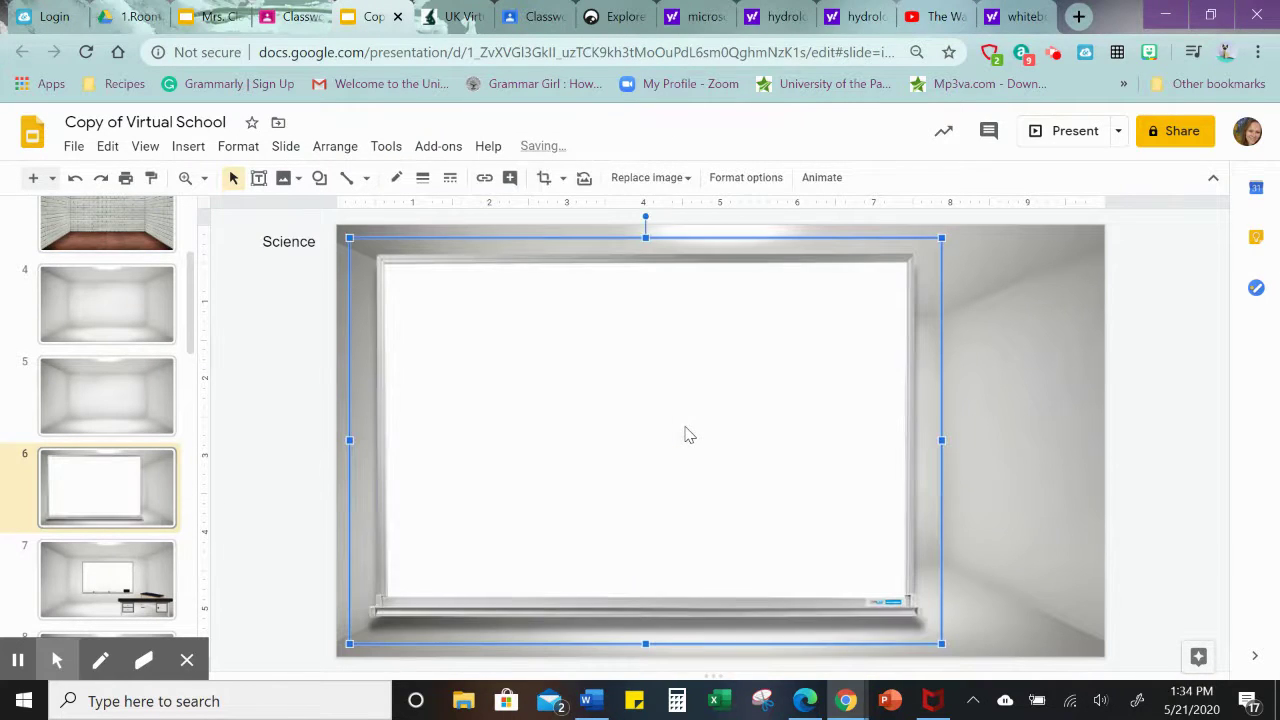
# - Shrink the pasted whiteboard proportionally and centre it on the room's back wall
pyautogui.moveTo(355, 242); pyautogui.dragTo(595, 400)
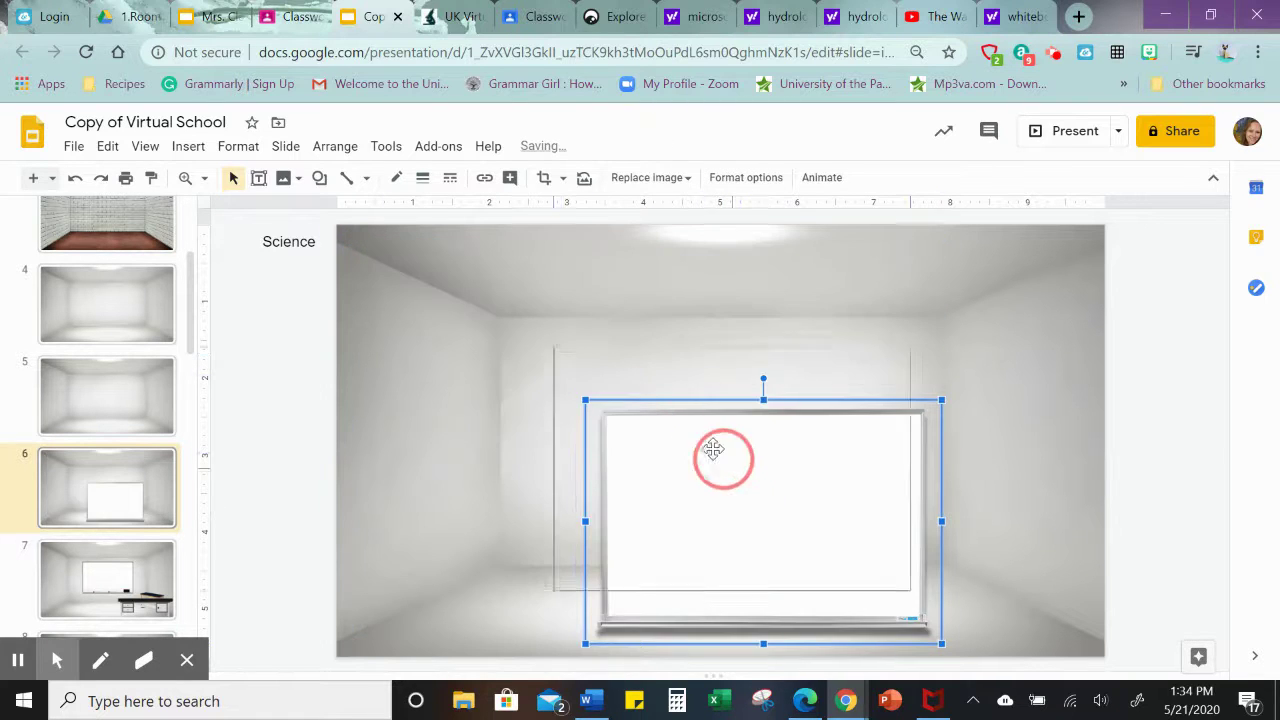
pyautogui.moveTo(714, 457); pyautogui.dragTo(703, 441)
pyautogui.moveTo(532, 319); pyautogui.dragTo(600, 366)
pyautogui.moveTo(729, 494); pyautogui.dragTo(708, 468)
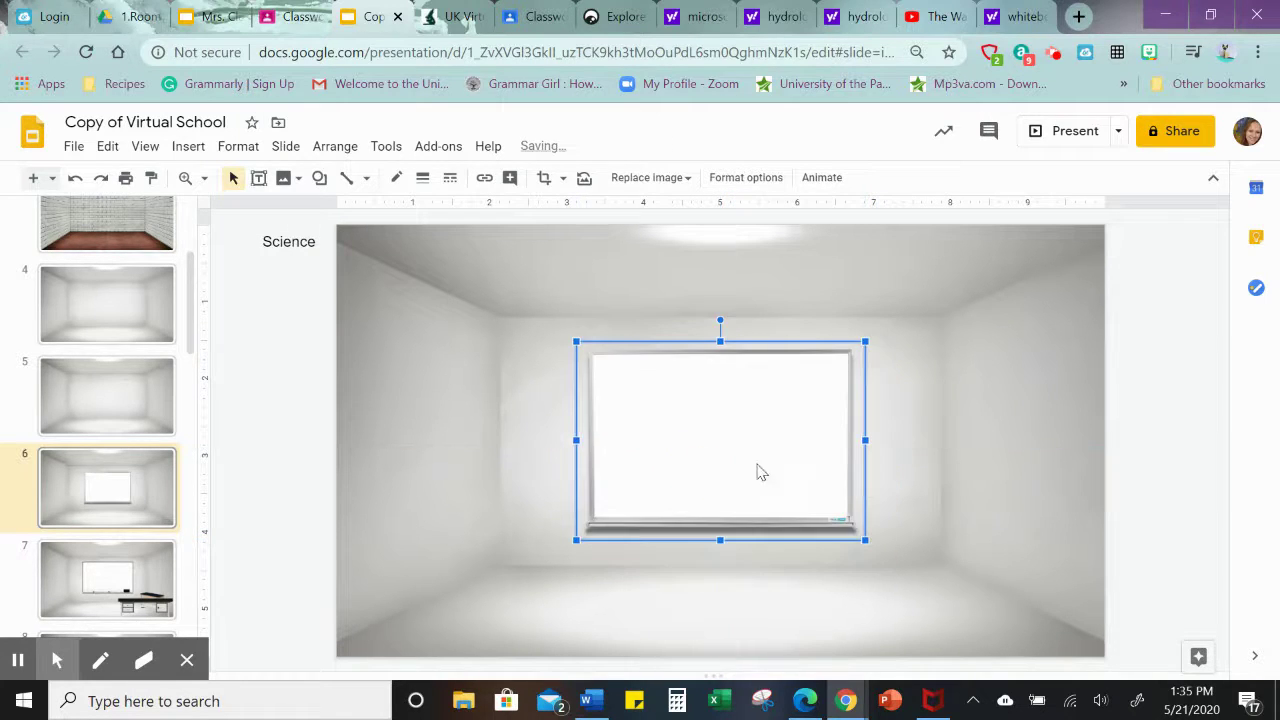
# - Nudge the whiteboard up in small increments to fine-tune its height on the back wall, and deselect it
pyautogui.press('Up')
pyautogui.press('Up')
pyautogui.press('Up')
pyautogui.press('Up')
pyautogui.press('Up')
pyautogui.press('Up')
pyautogui.press('Up')
pyautogui.press('Up')
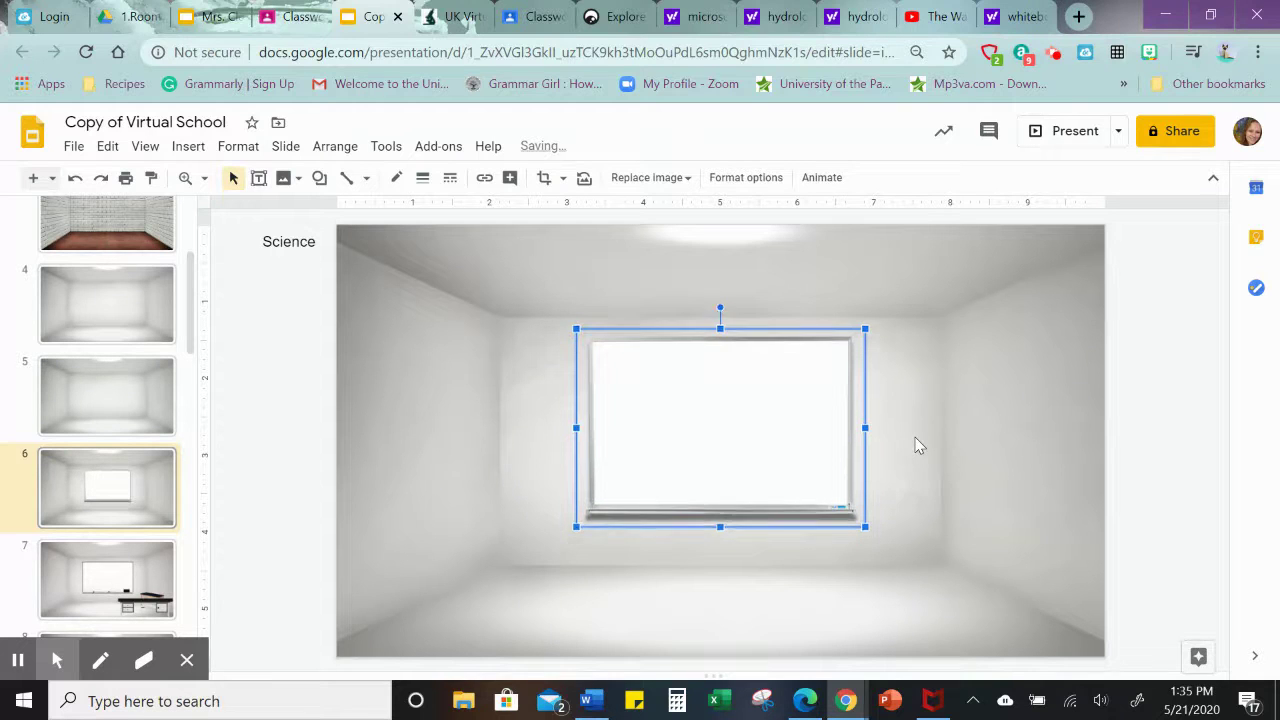
pyautogui.press('Down')
pyautogui.press('Down')
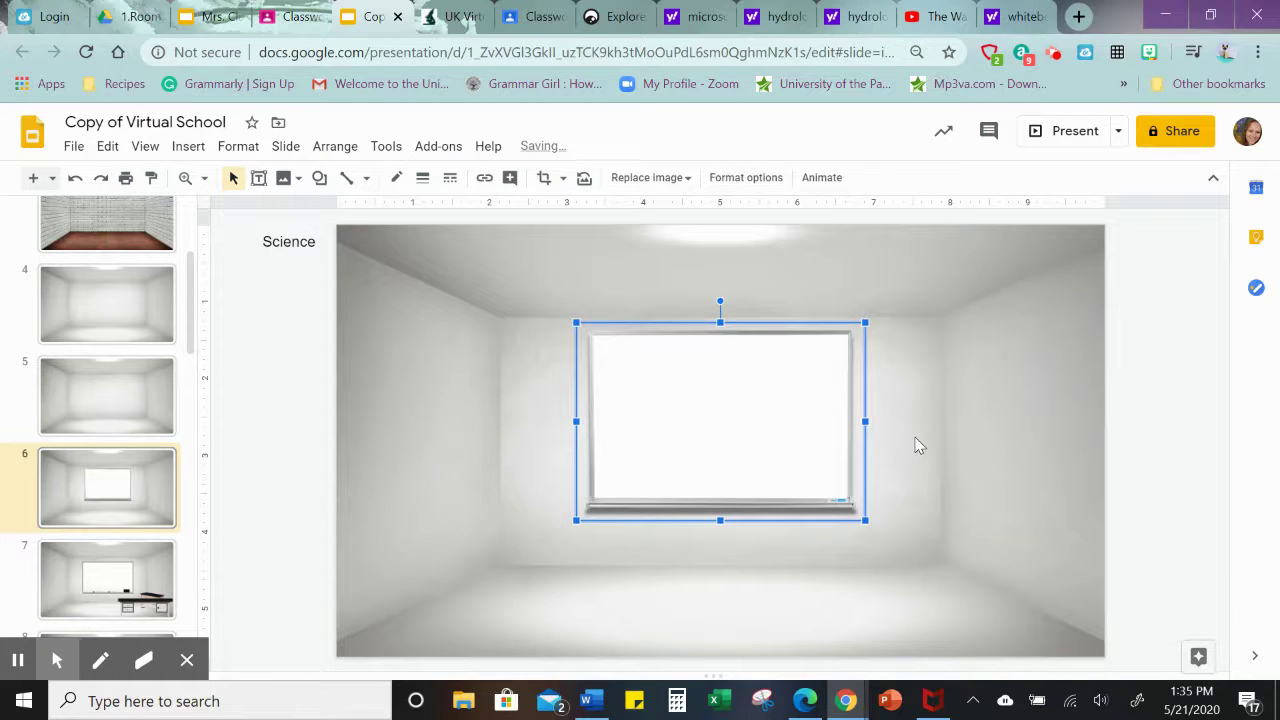
pyautogui.click(898, 441)
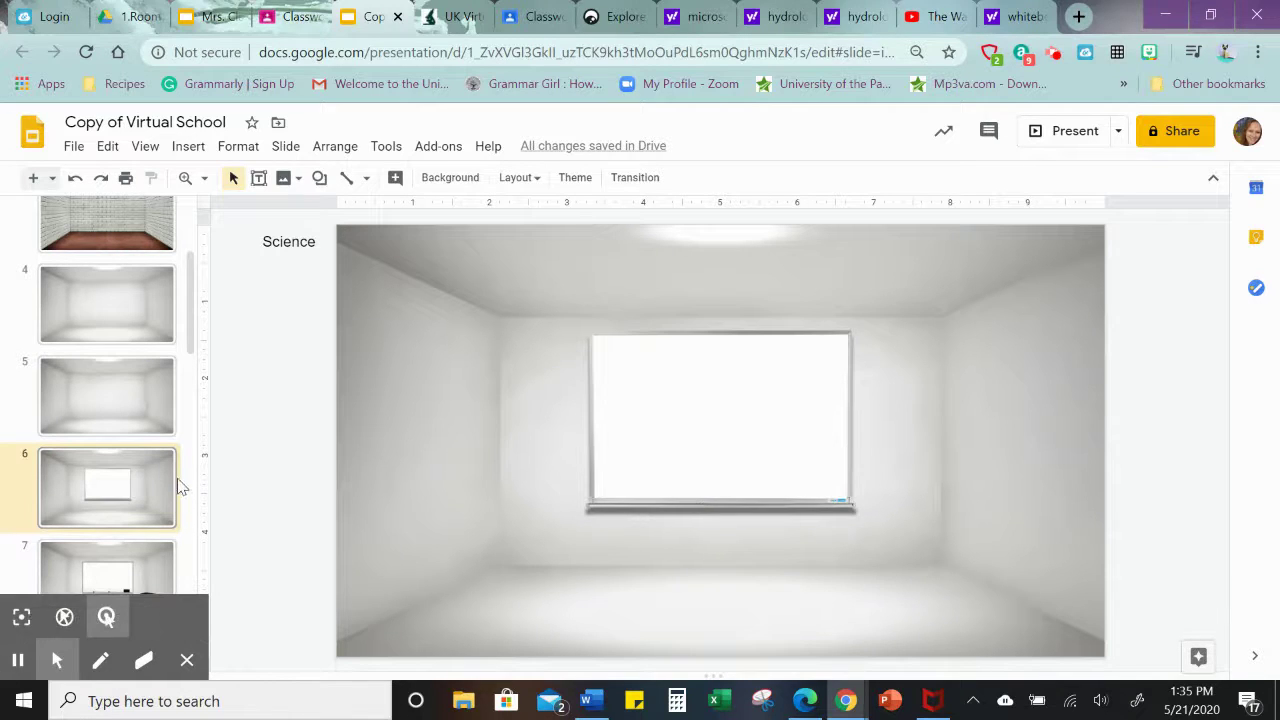
# - Open slide 7 and check whether the desk can be selected separately from the background
pyautogui.click(187, 661)
pyautogui.scroll(-2, 100, 470)
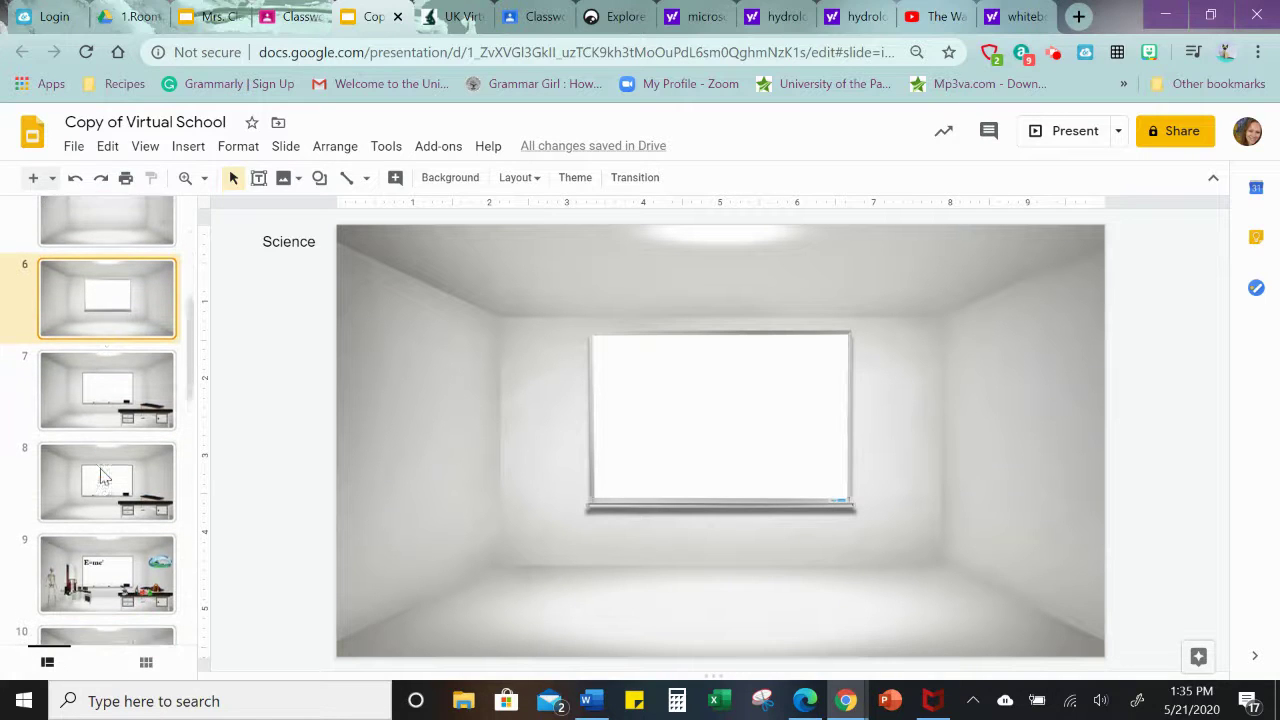
pyautogui.click(143, 388)
pyautogui.click(855, 566)
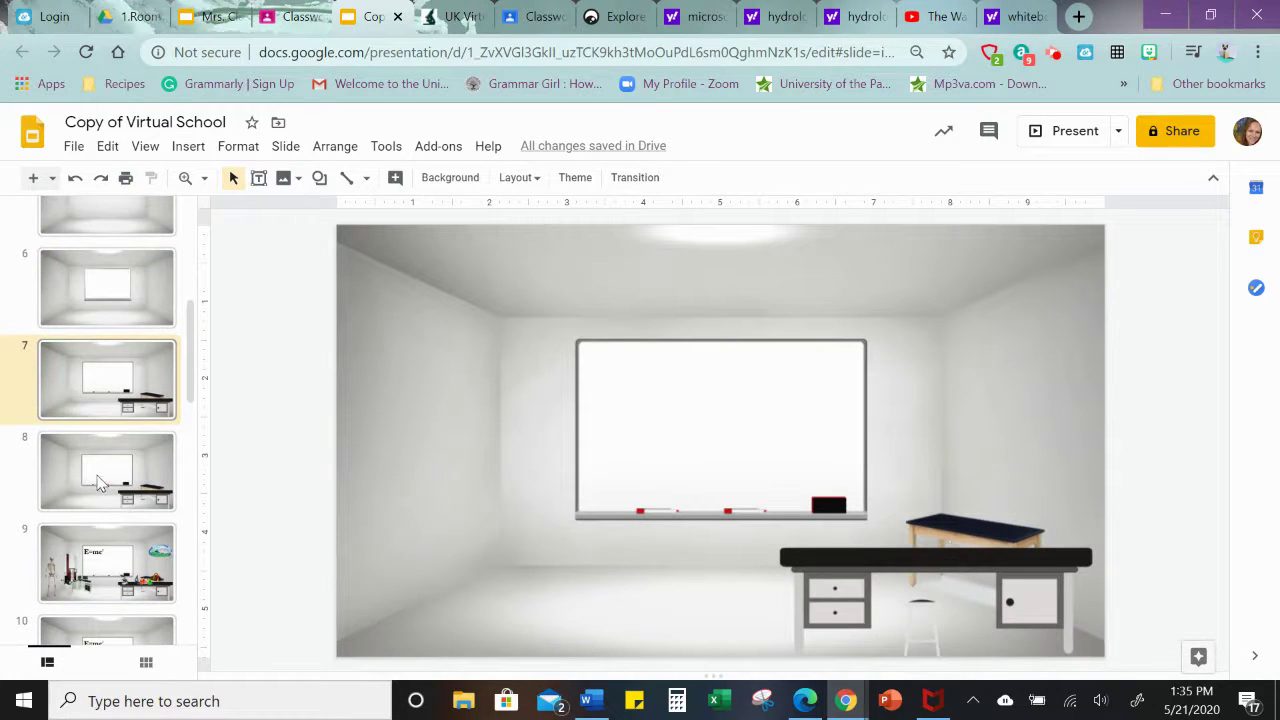
# - On slide 8, select the whiteboard and back table individually and shift the front desk slightly
pyautogui.click(125, 500)
pyautogui.click(845, 570)
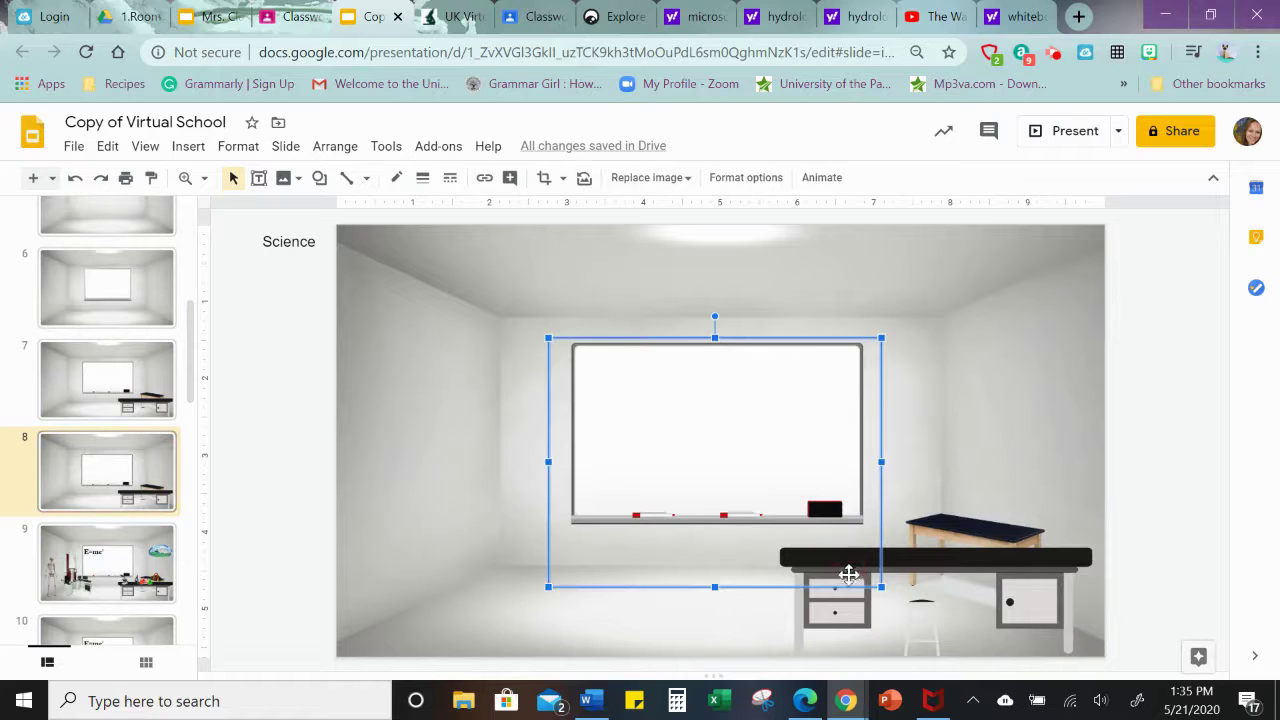
pyautogui.click(917, 414)
pyautogui.click(964, 517)
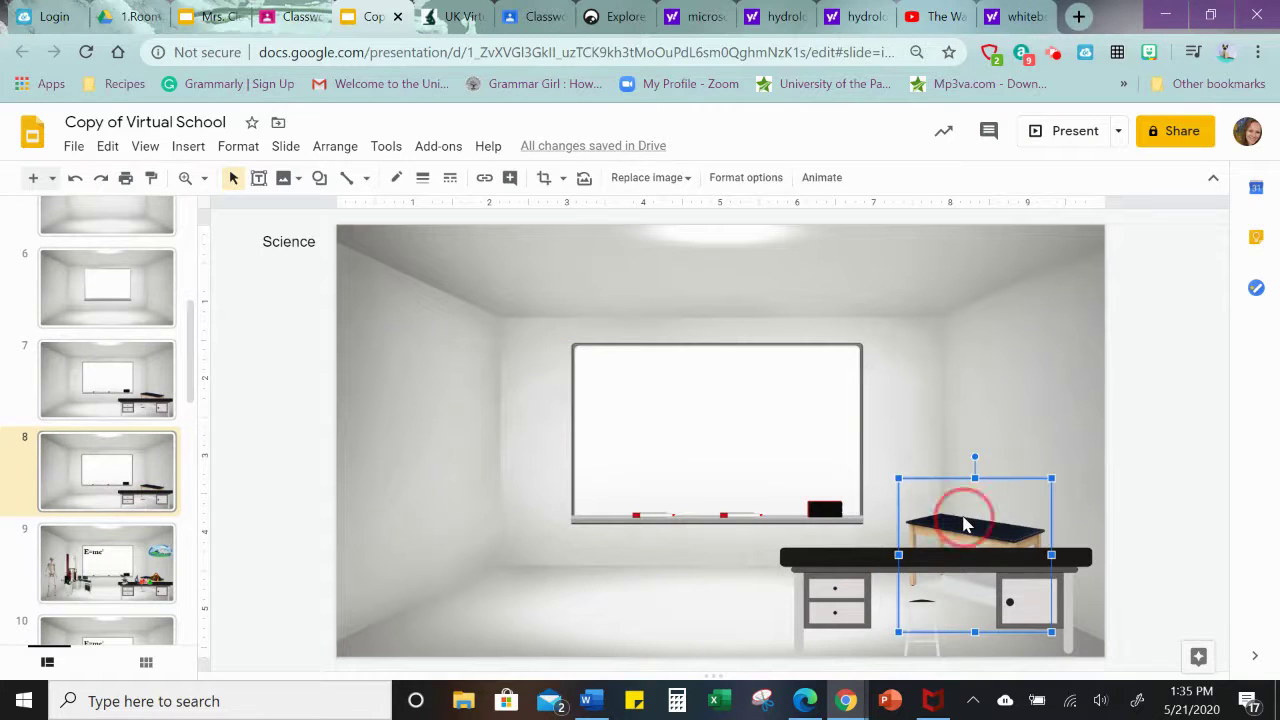
pyautogui.click(850, 577)
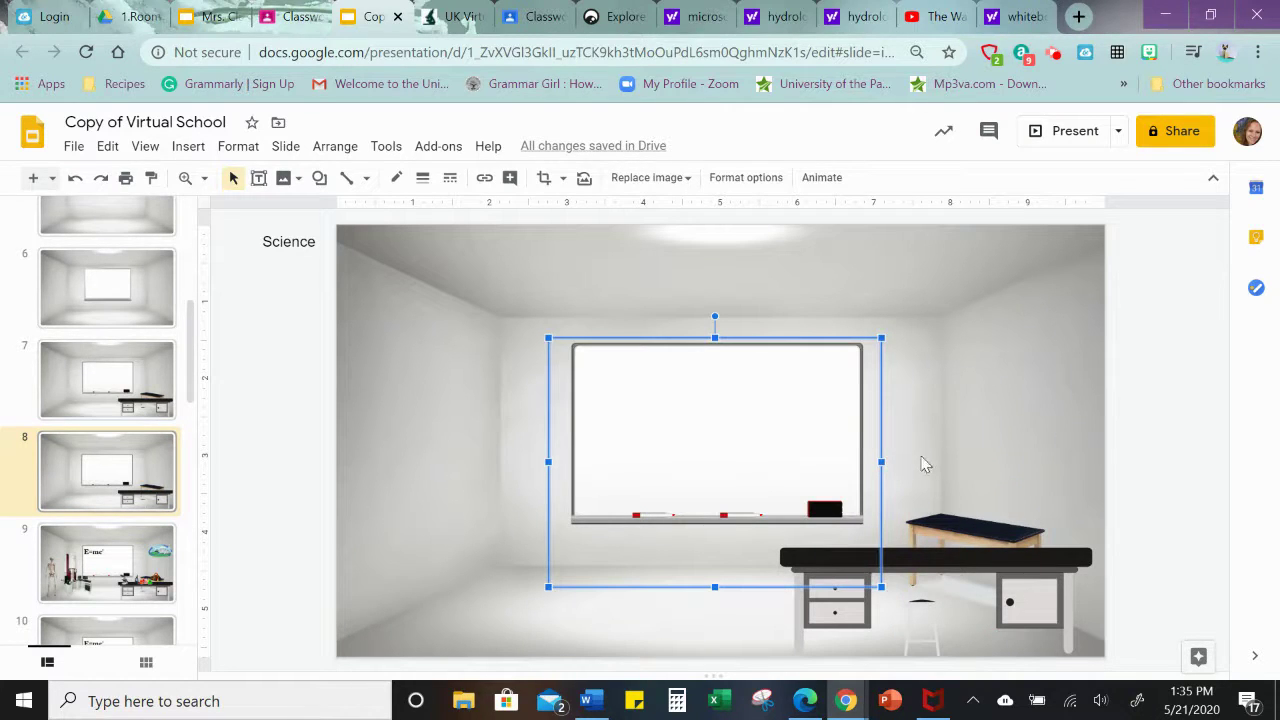
pyautogui.moveTo(944, 572); pyautogui.dragTo(941, 566)
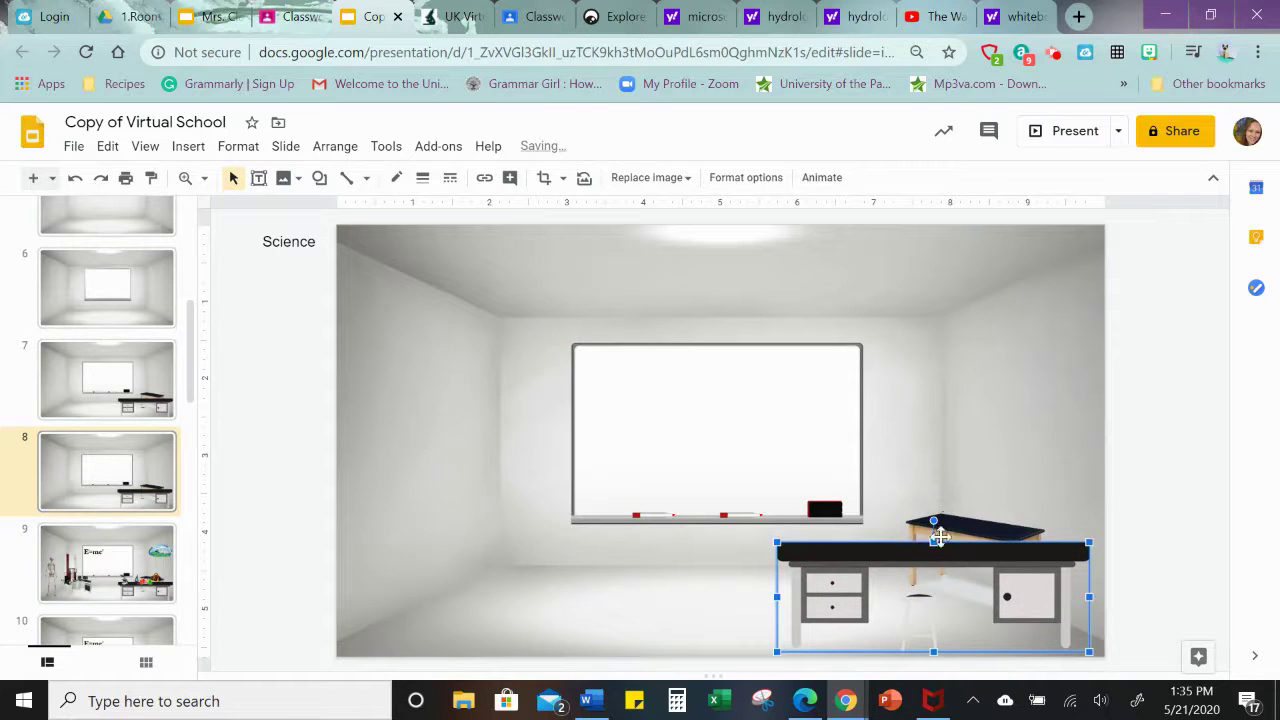
pyautogui.click(940, 381)
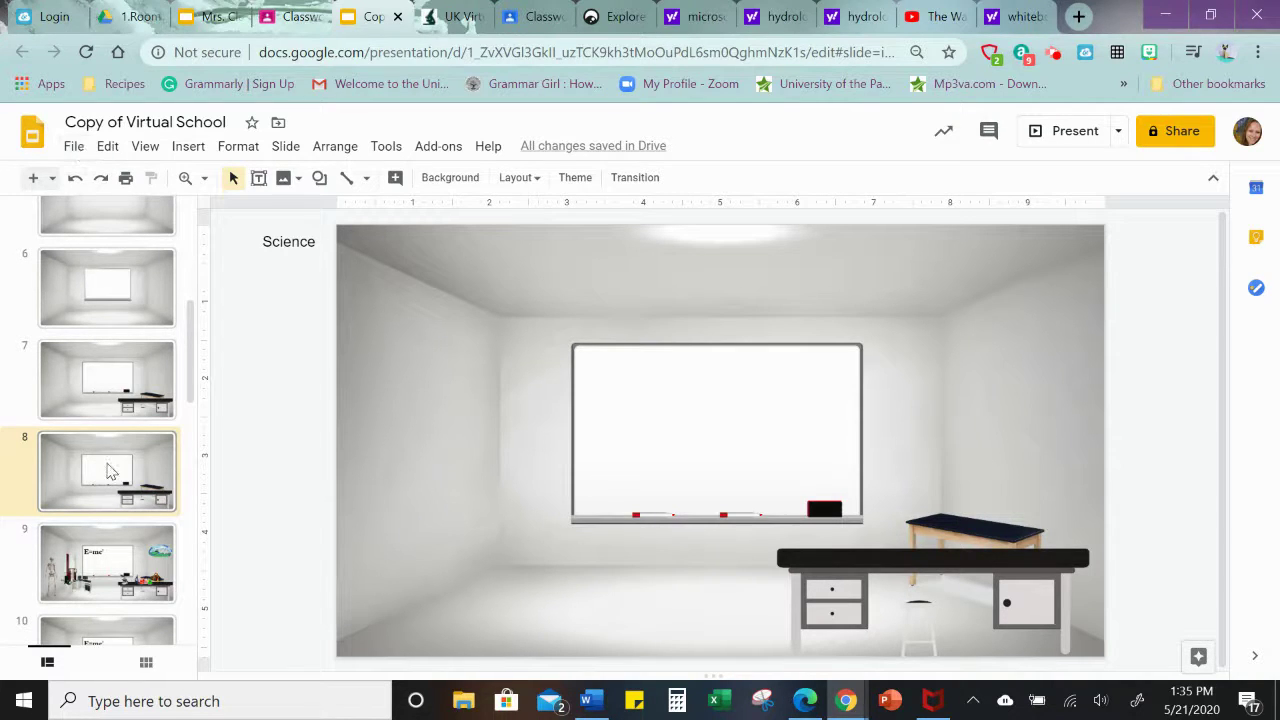
# - Download slide 8 as a PNG image
pyautogui.click(74, 146)
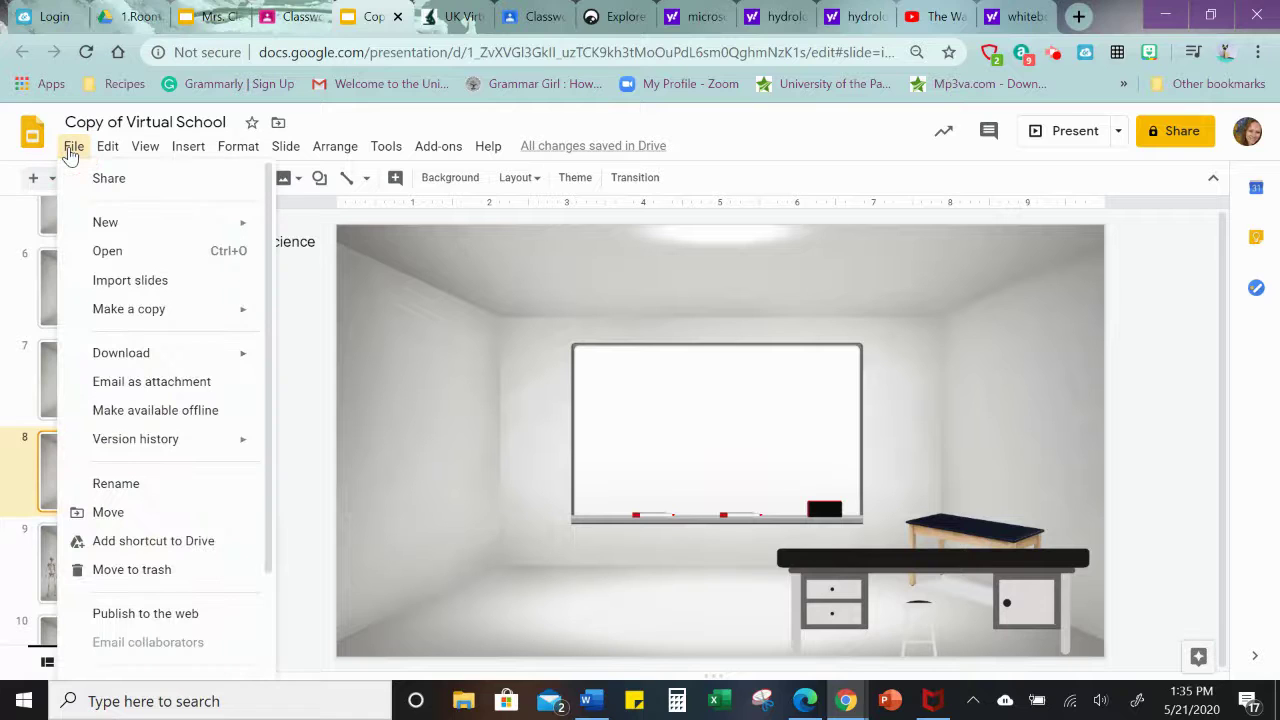
pyautogui.moveTo(200, 358)
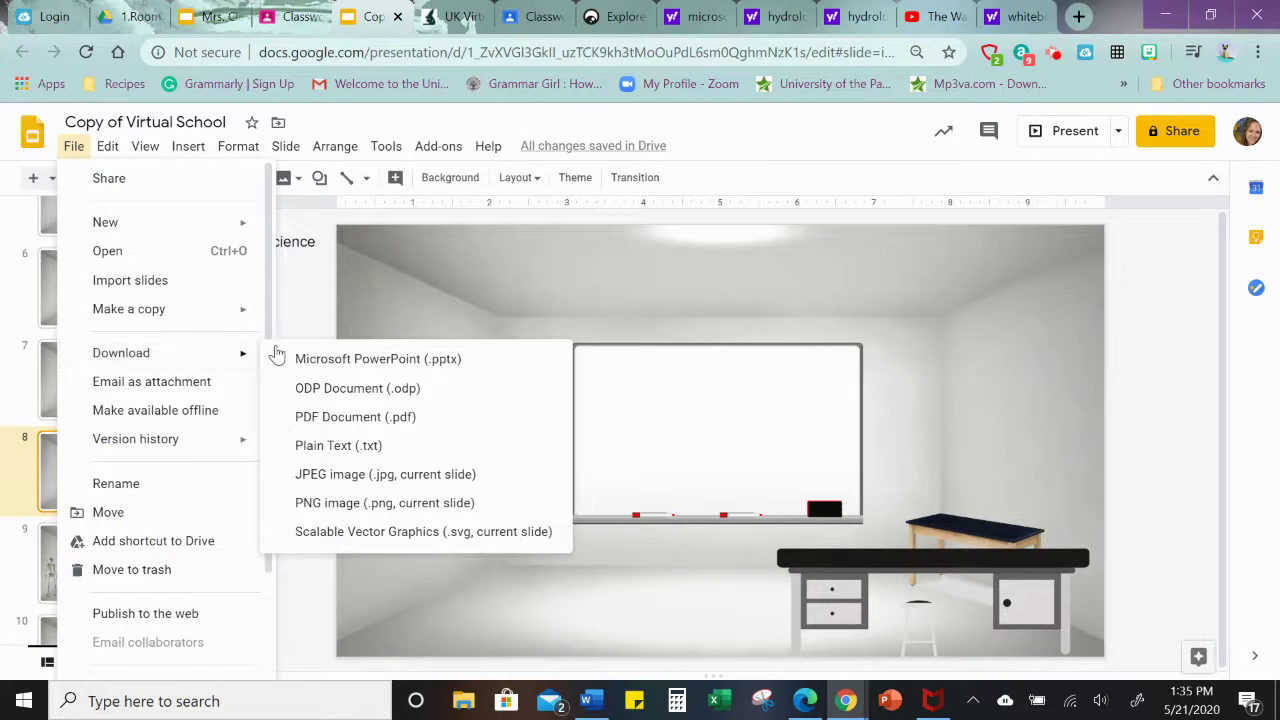
pyautogui.click(341, 503)
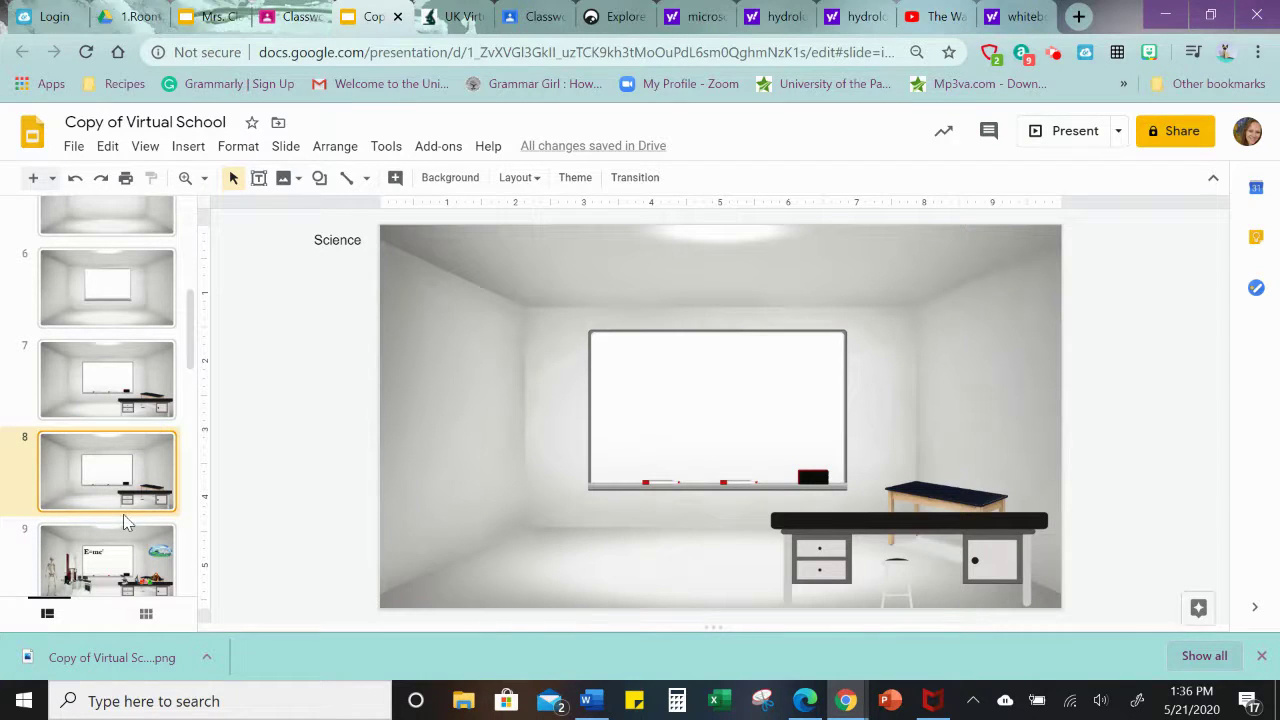
# - Show the slides in grid view and insert a new blank slide between slides 8 and 9
pyautogui.scroll(-1, 145, 372)
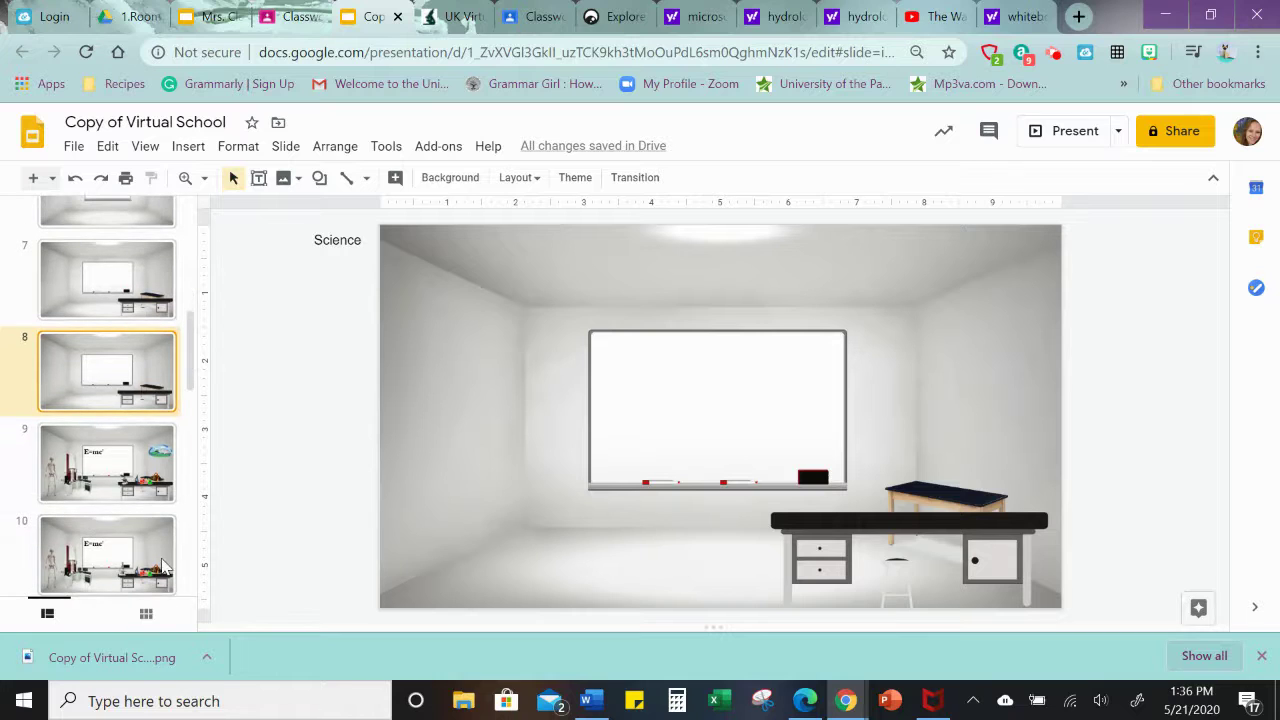
pyautogui.scroll(1, 150, 360)
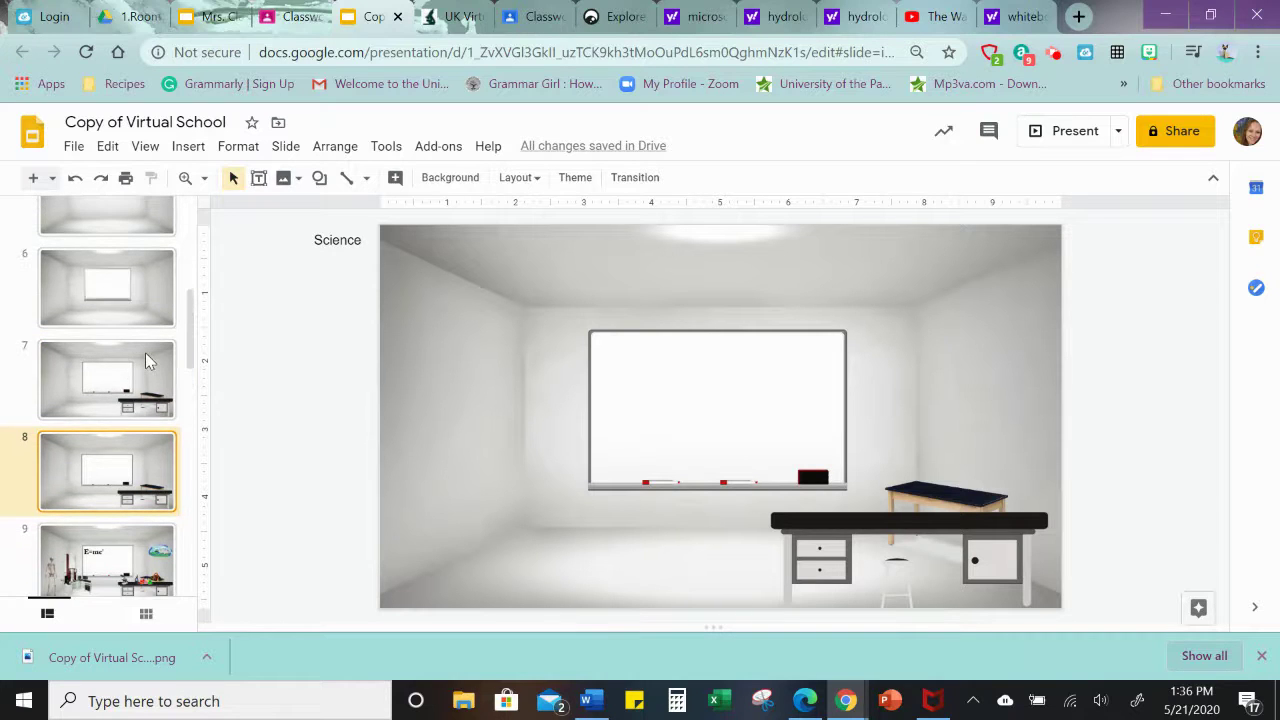
pyautogui.click(126, 519)
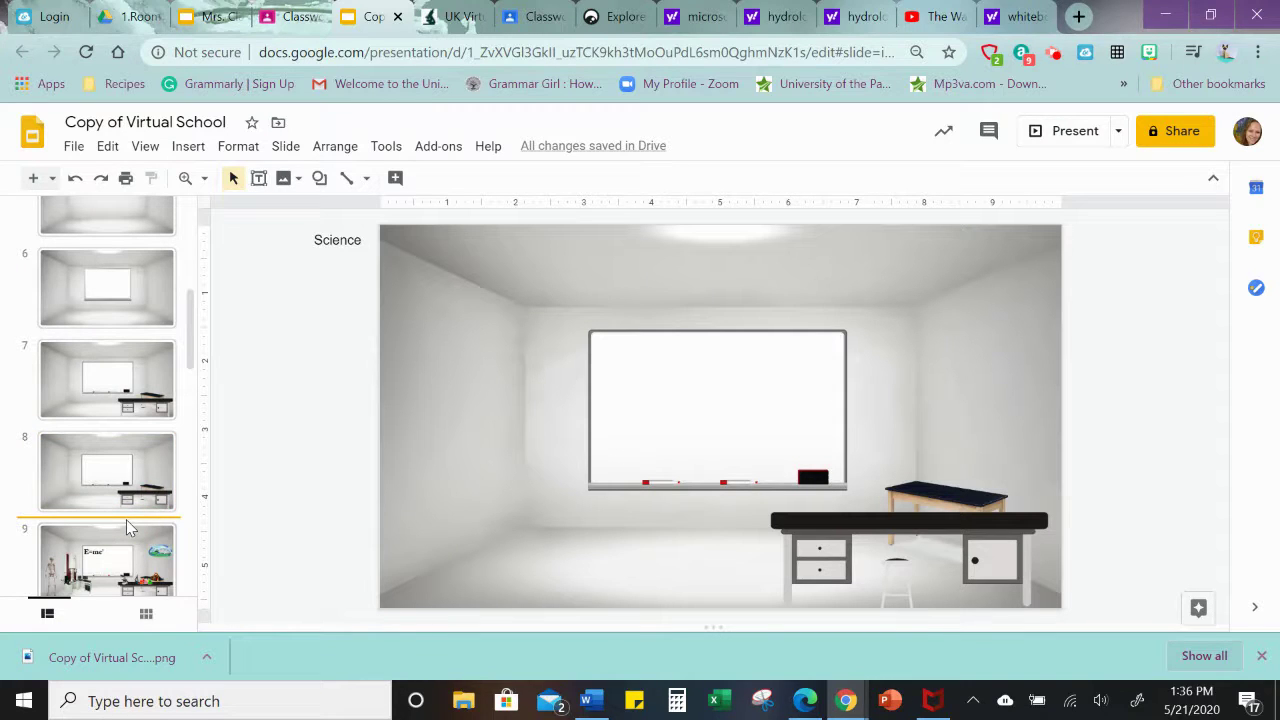
pyautogui.click(148, 614)
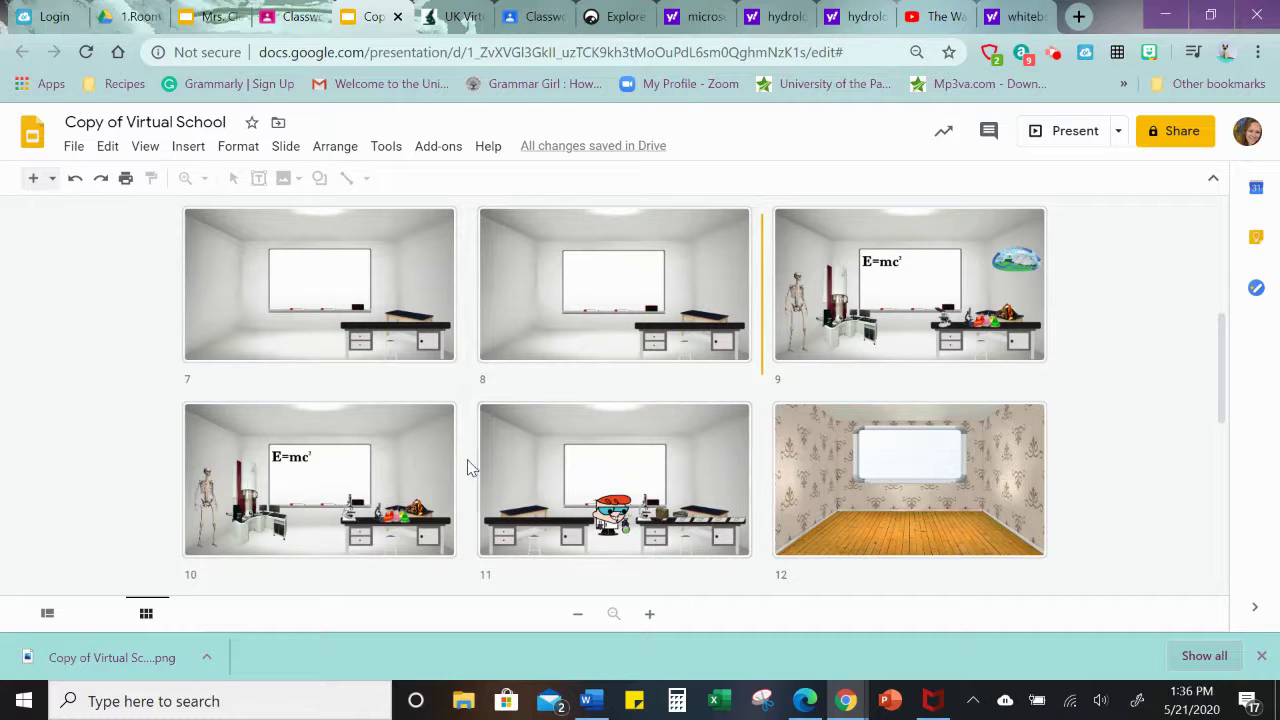
pyautogui.click(468, 306)
pyautogui.click(764, 320)
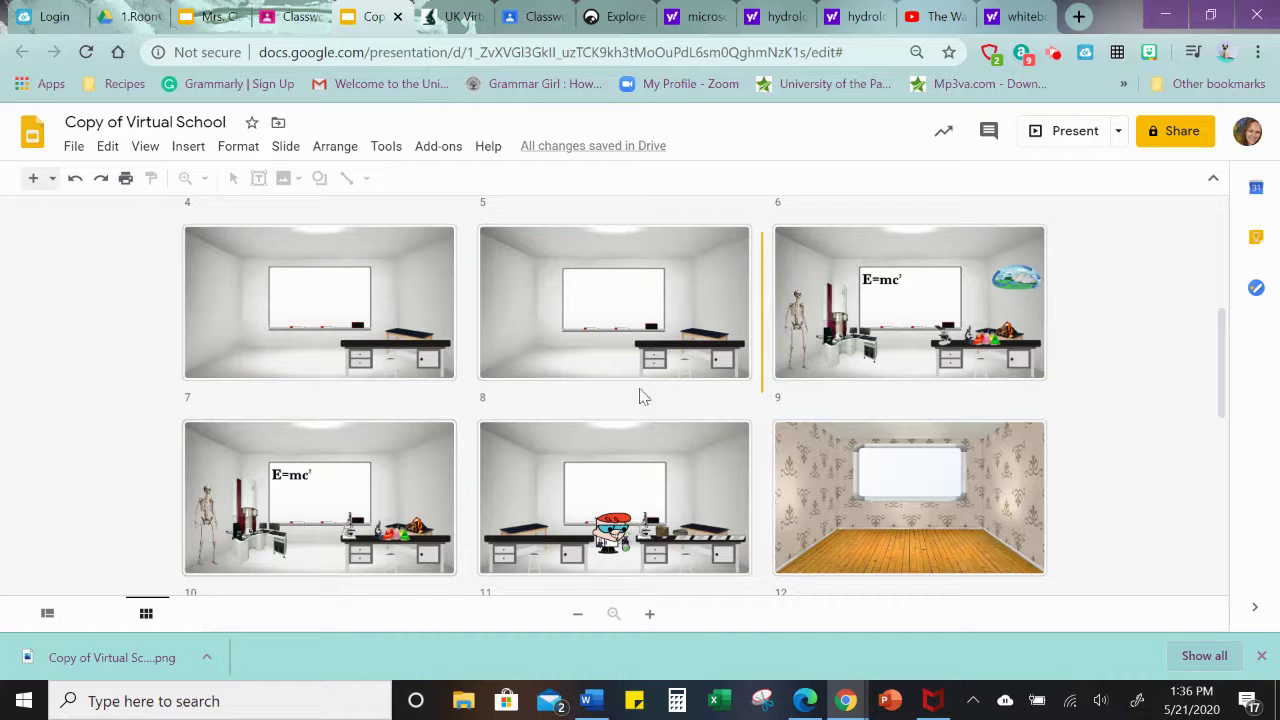
pyautogui.hotkey('ctrl', 'm')
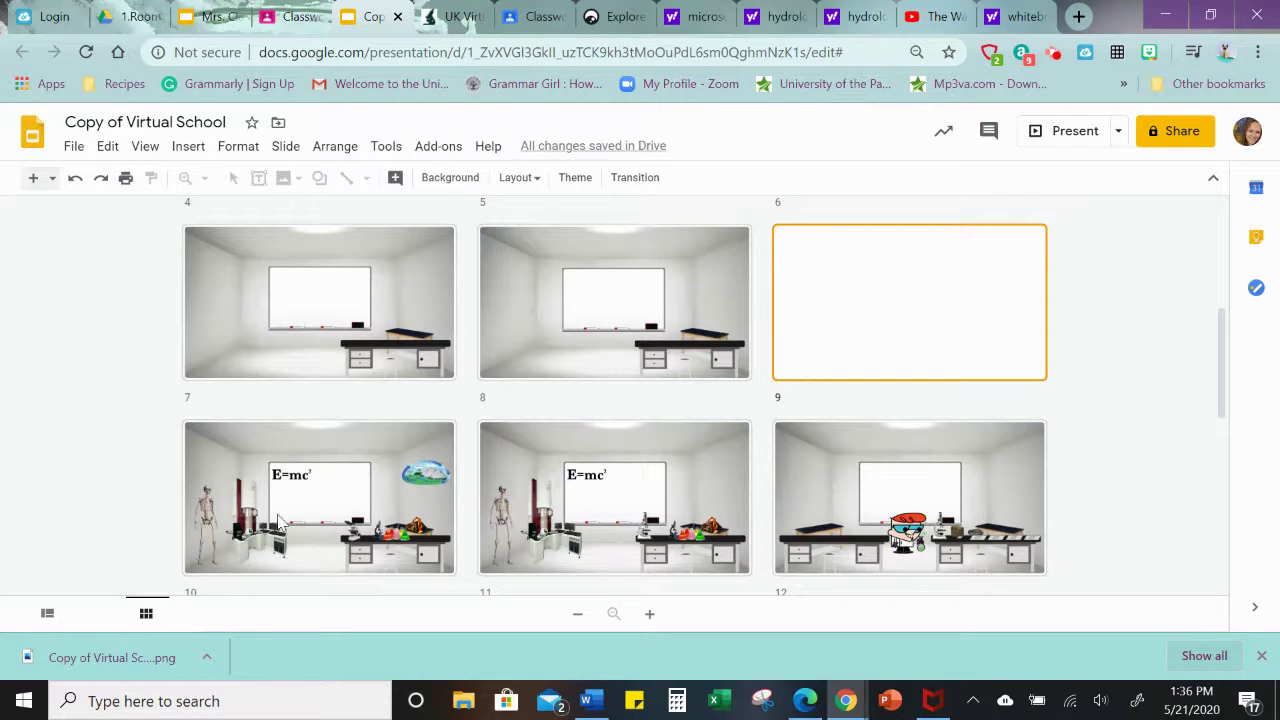
# - Return to the single-slide editing view and delete the title and text placeholders from the new slide 9
pyautogui.click(47, 614)
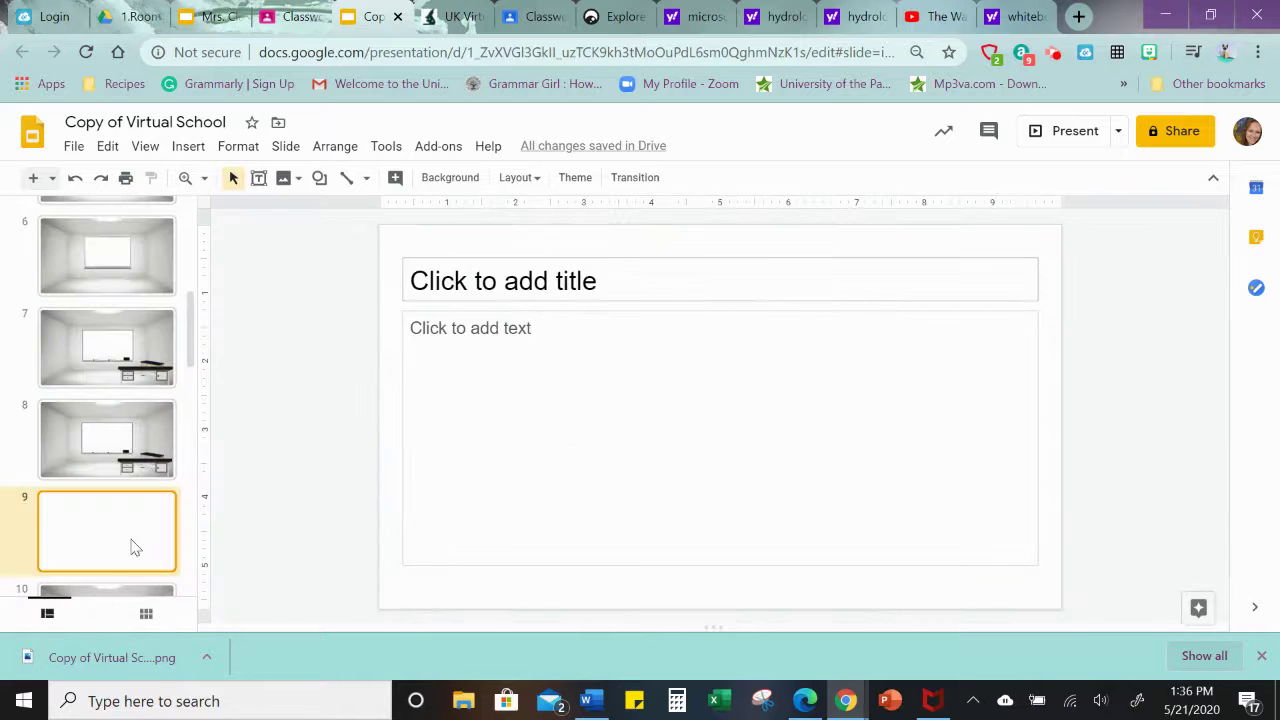
pyautogui.click(75, 148)
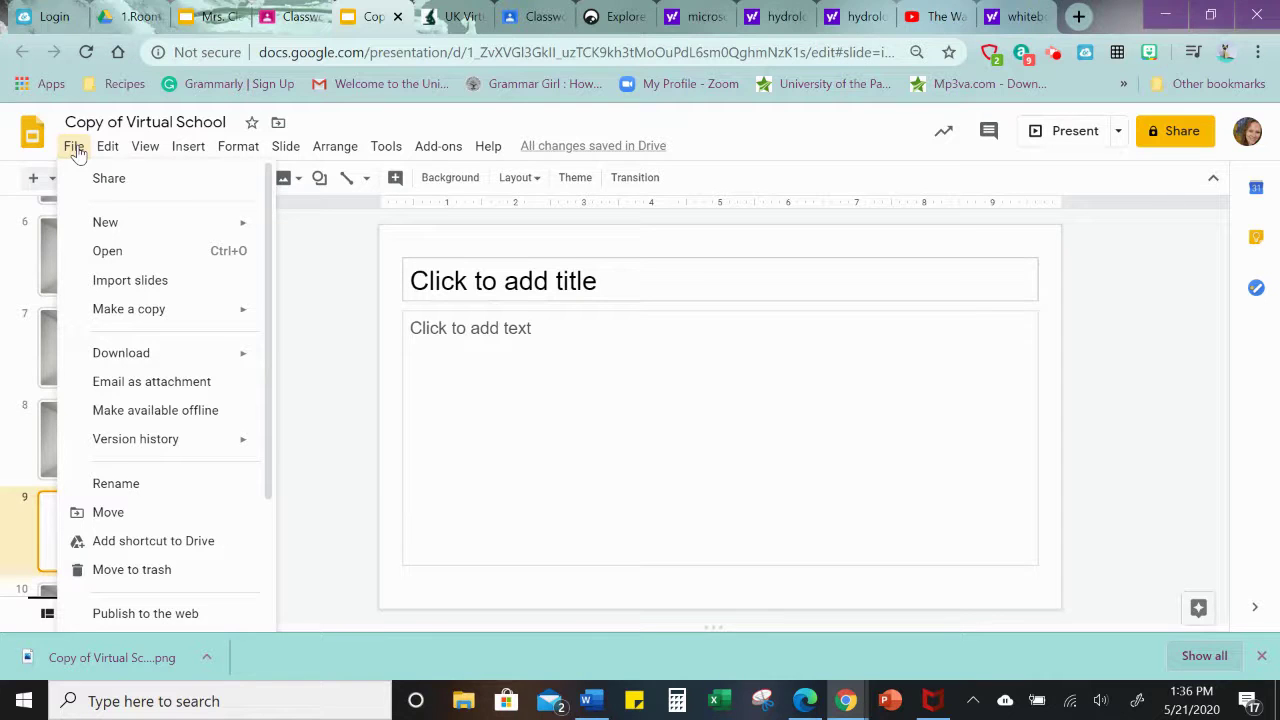
pyautogui.moveTo(107, 147)
pyautogui.click(421, 247)
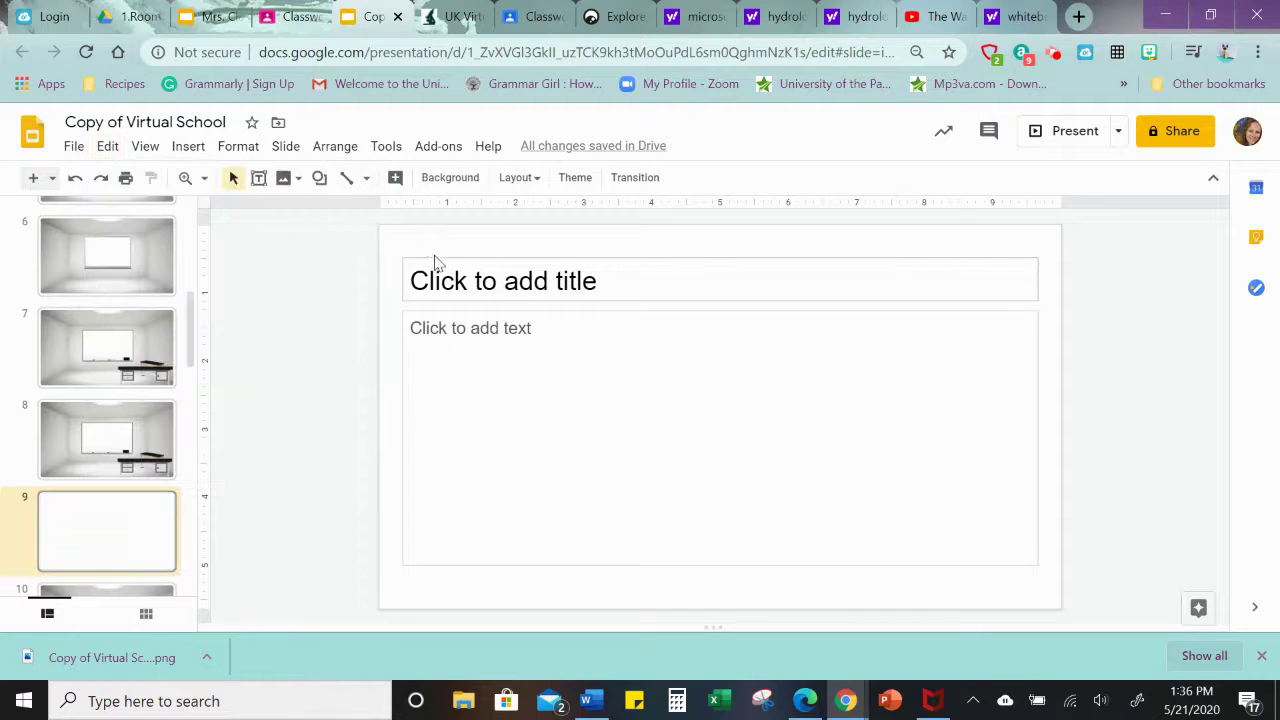
pyautogui.click(190, 146)
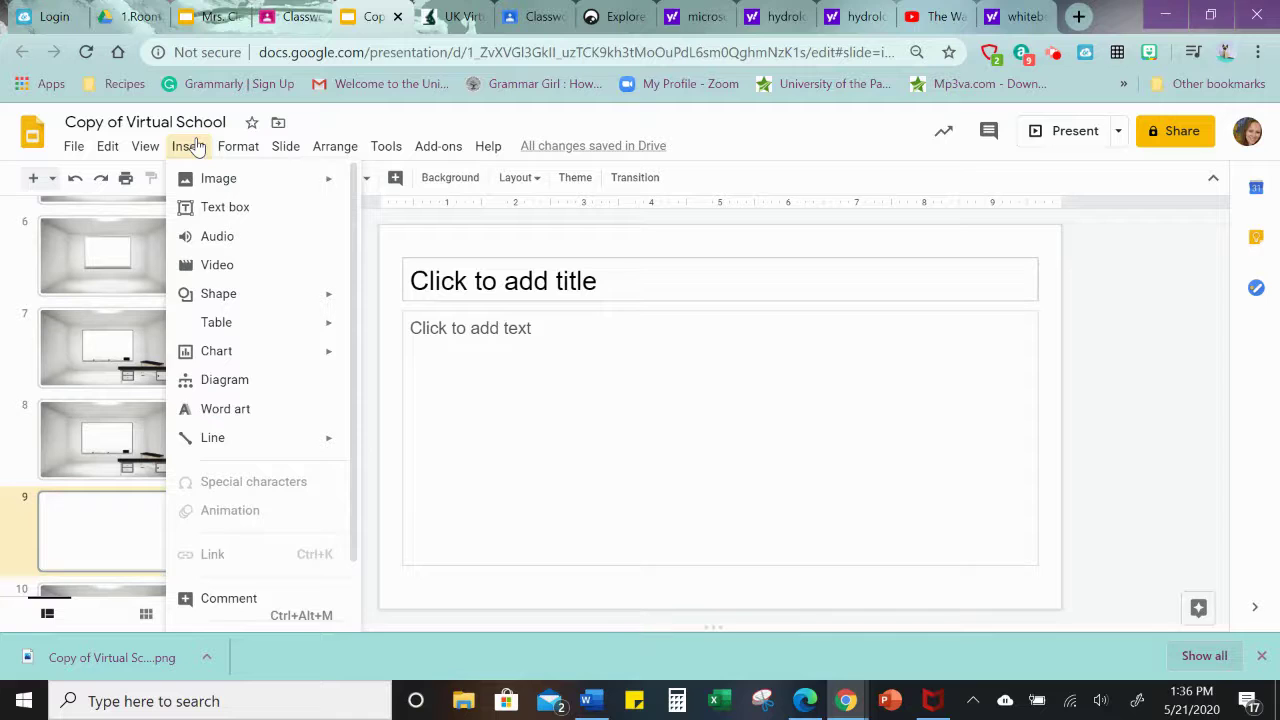
pyautogui.click(474, 229)
pyautogui.moveTo(431, 235); pyautogui.dragTo(575, 456)
pyautogui.press('Delete')
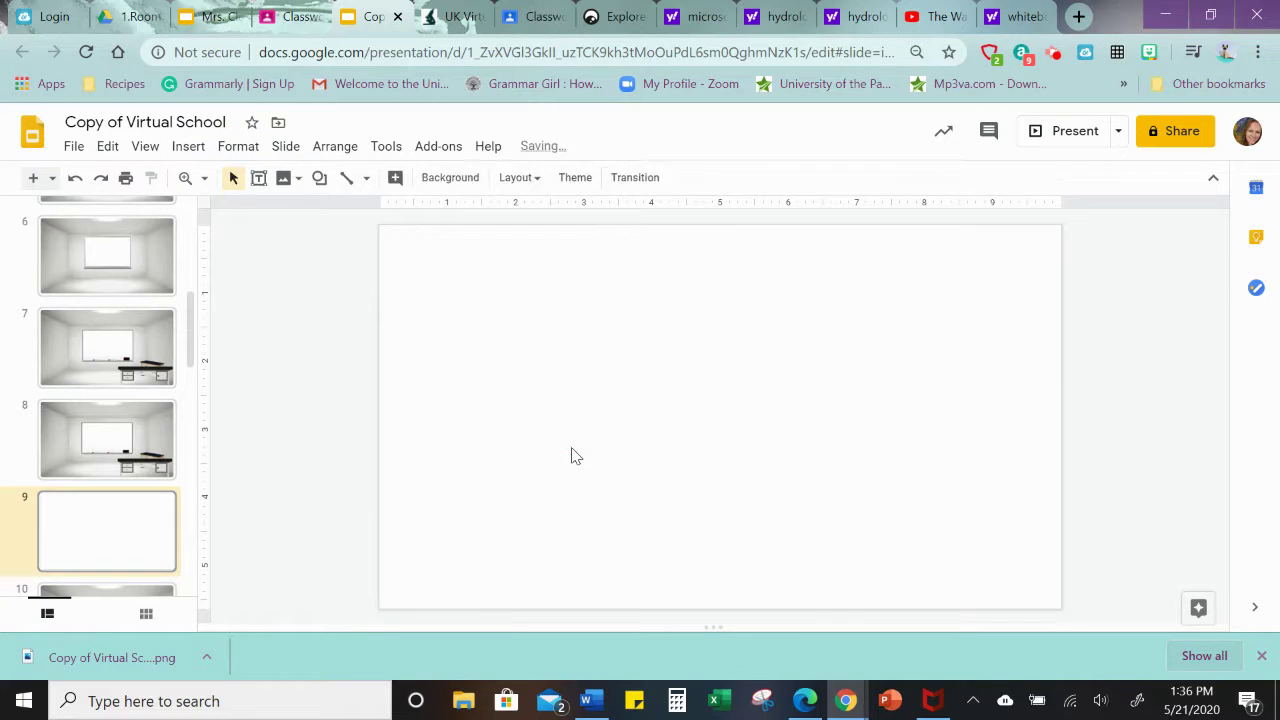
# - Set the downloaded PNG of the classroom scene as the background image of slide 9
pyautogui.click(100, 553)
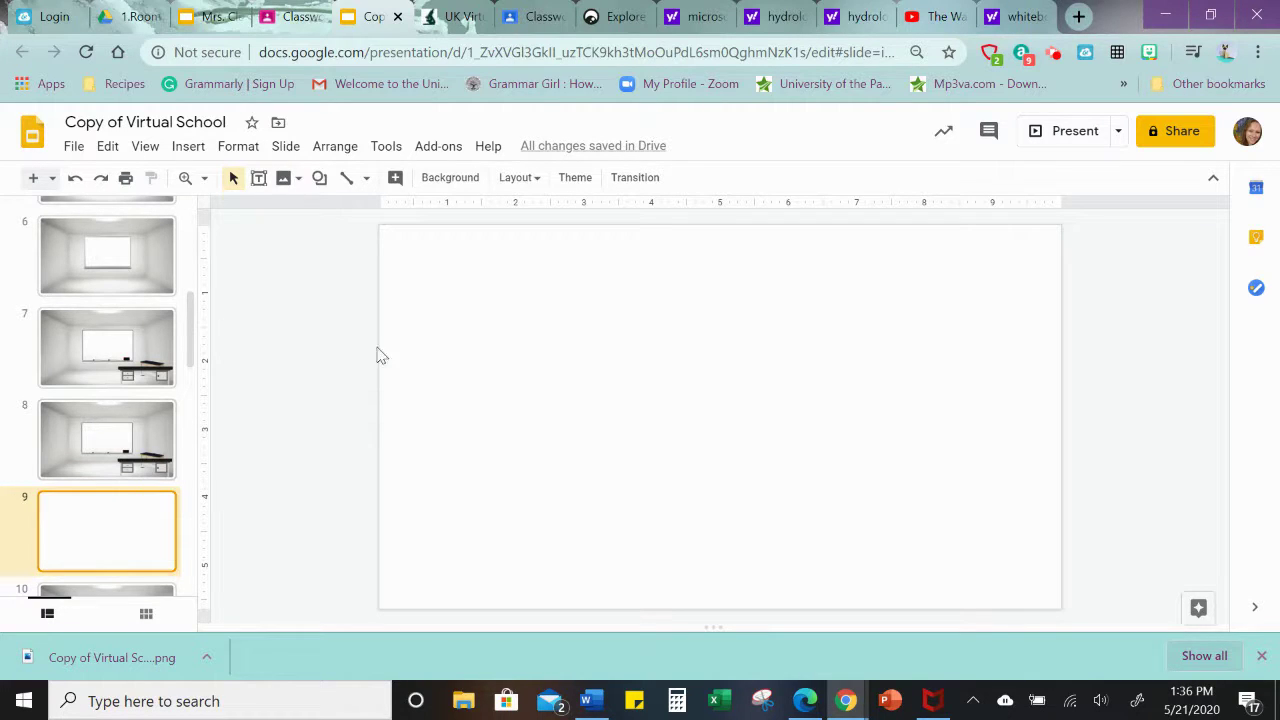
pyautogui.click(458, 179)
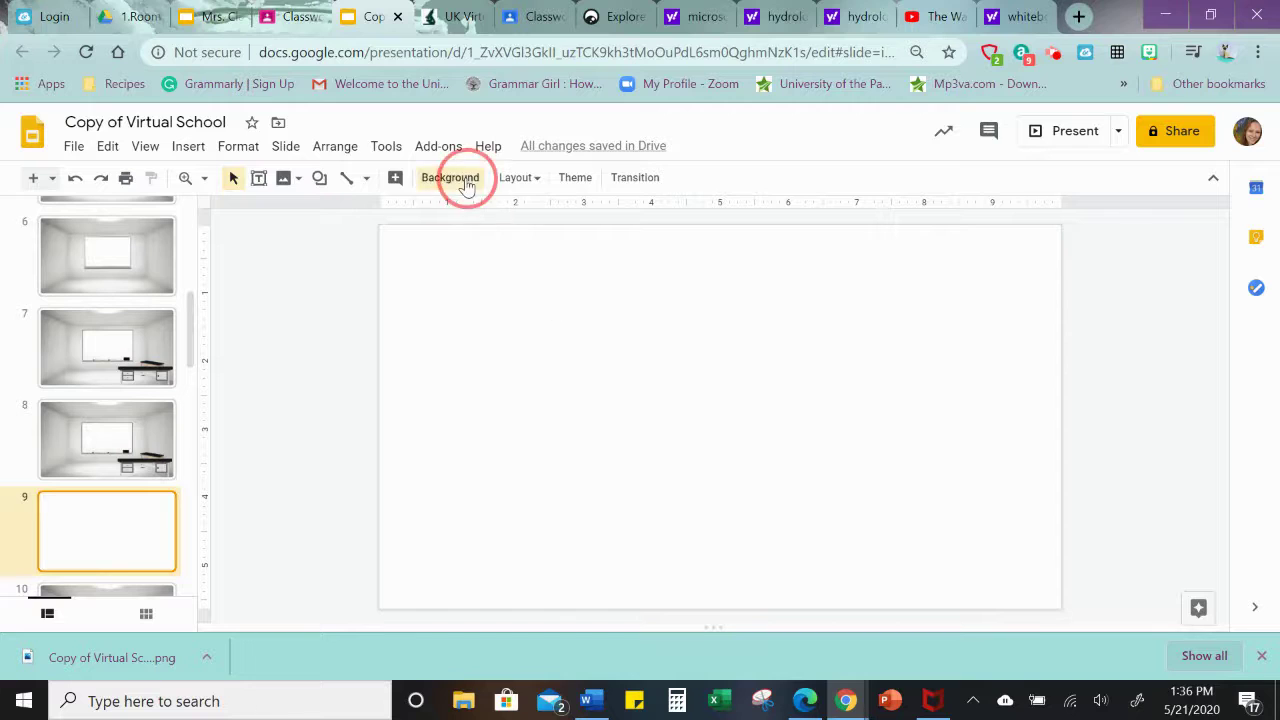
pyautogui.click(690, 366)
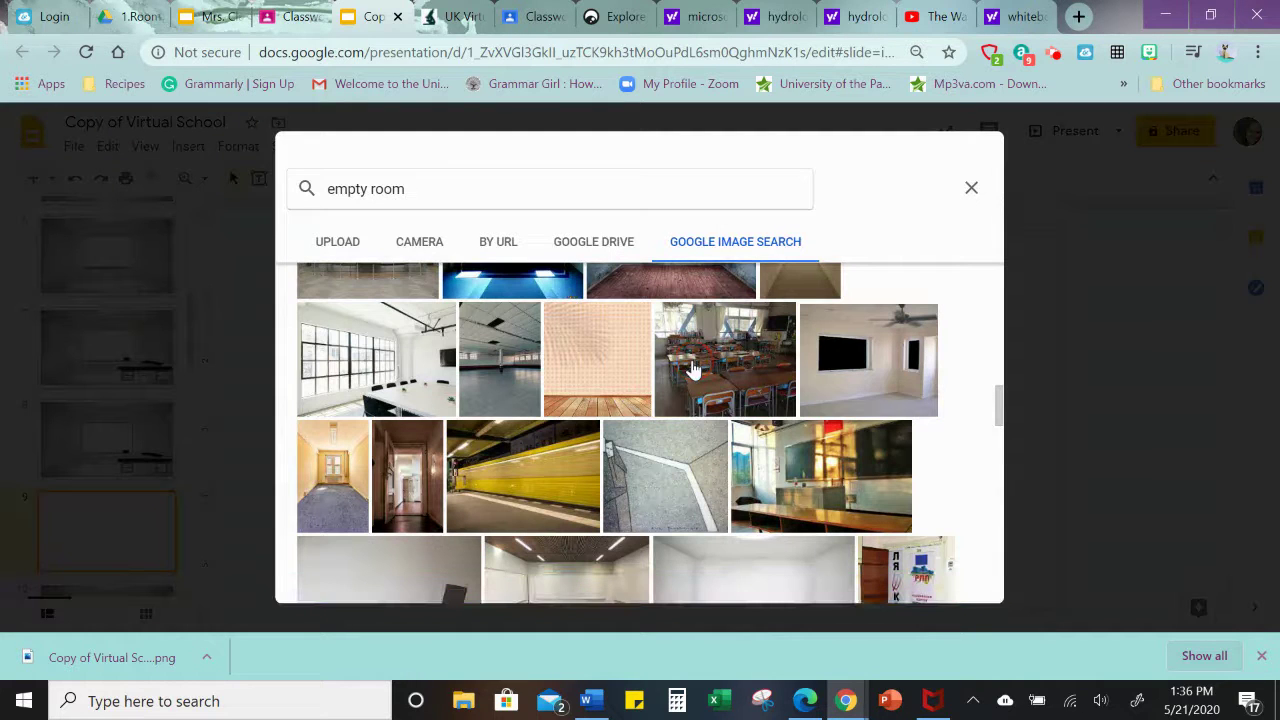
pyautogui.click(345, 247)
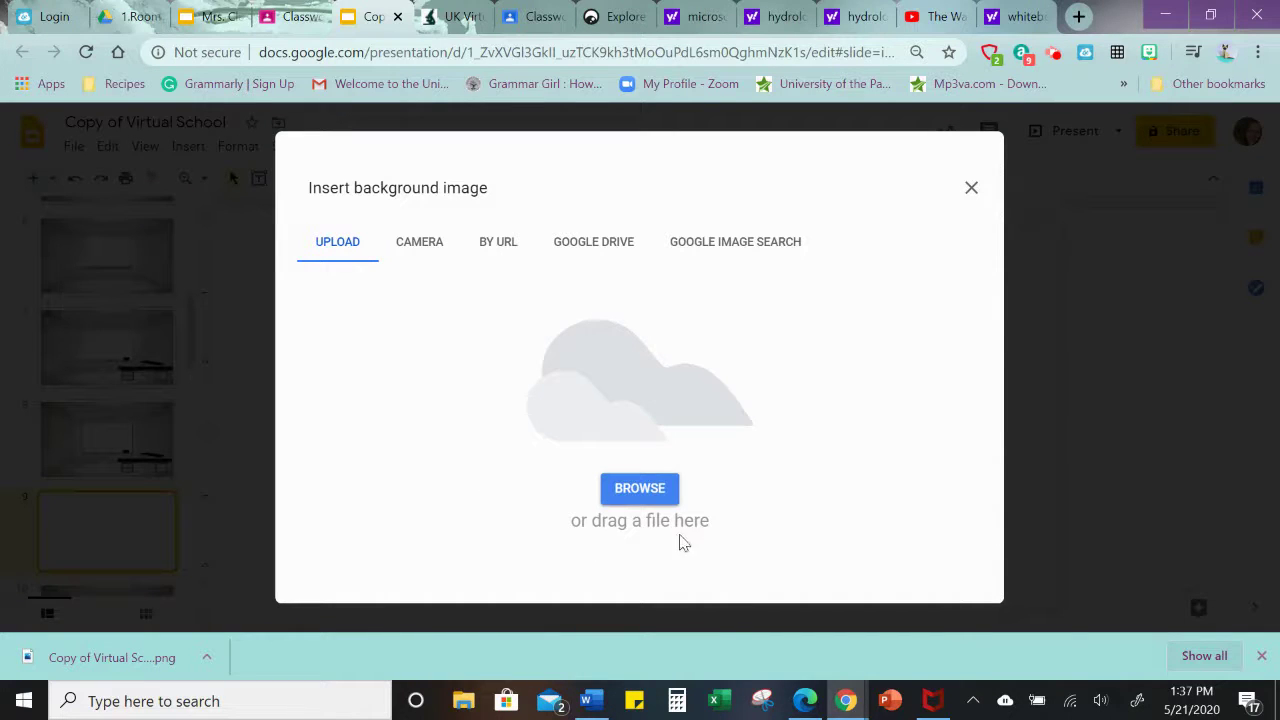
pyautogui.moveTo(157, 651); pyautogui.dragTo(603, 356)
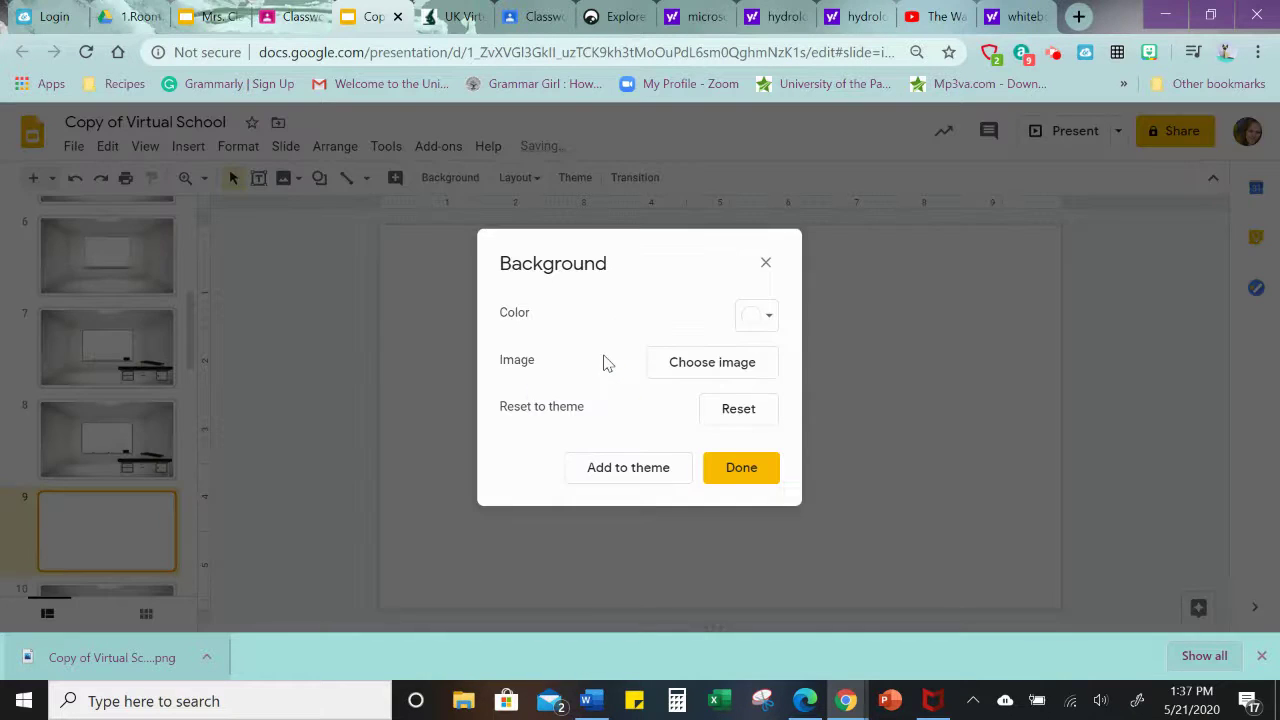
pyautogui.click(743, 478)
# - Check on slide 9 whether the whiteboard, front desk and back table can be selected separately from the background
pyautogui.click(738, 458)
pyautogui.click(815, 552)
pyautogui.click(960, 500)
pyautogui.click(713, 437)
pyautogui.click(790, 519)
pyautogui.click(921, 487)
pyautogui.click(766, 402)
pyautogui.click(816, 528)
pyautogui.click(749, 463)
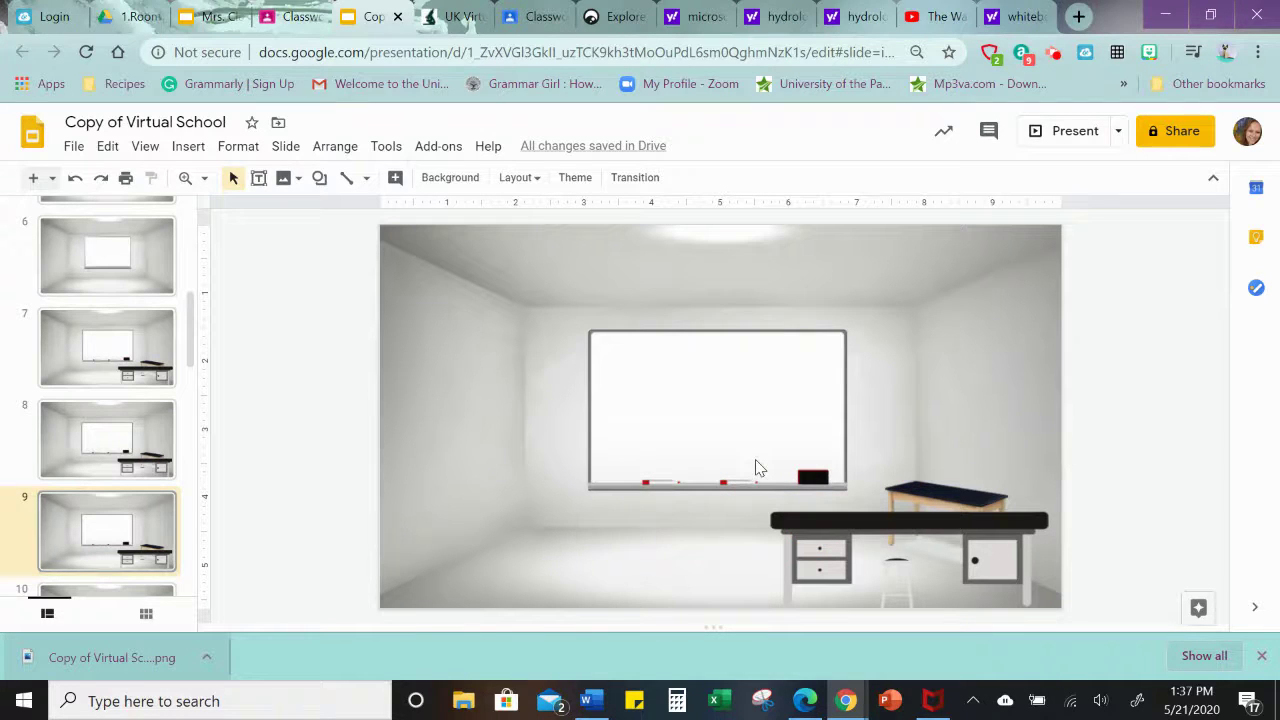
# - Go back to slide 8, select the whiteboard, back table and front desk one by one, and nudge the desk slightly to the right
pyautogui.click(127, 445)
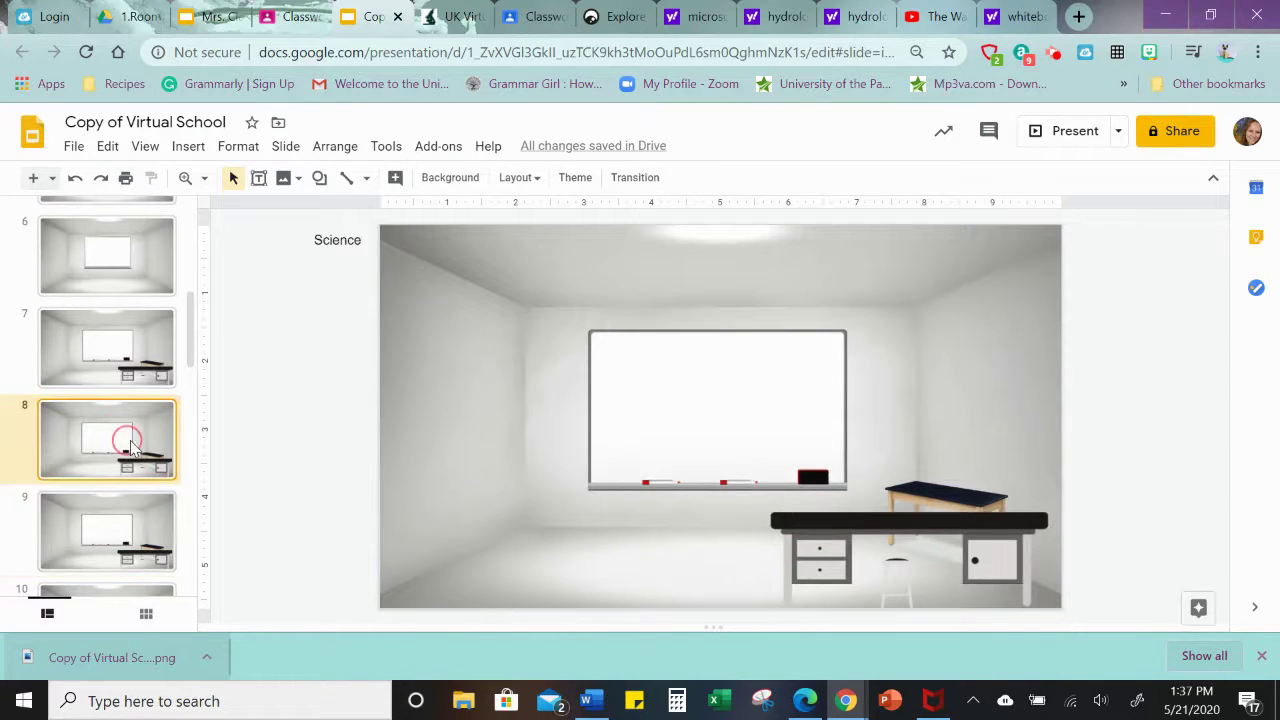
pyautogui.click(705, 446)
pyautogui.click(923, 515)
pyautogui.click(948, 487)
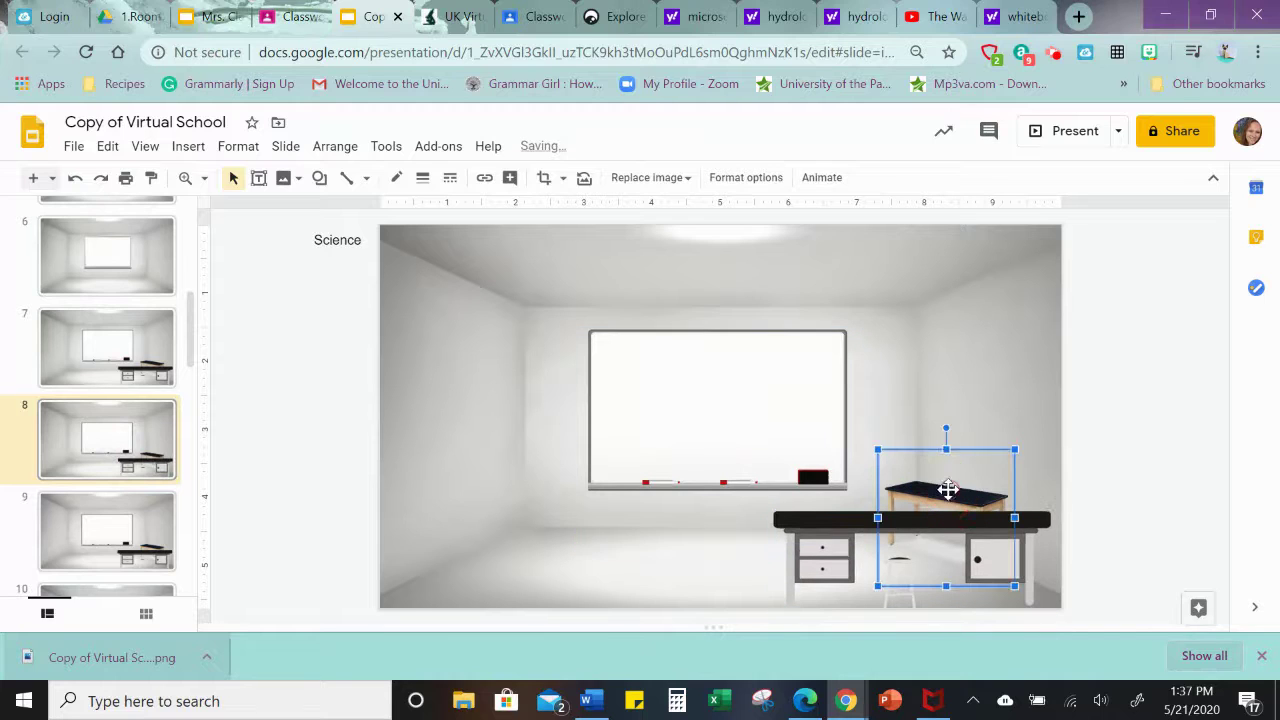
pyautogui.click(820, 540)
pyautogui.click(808, 577)
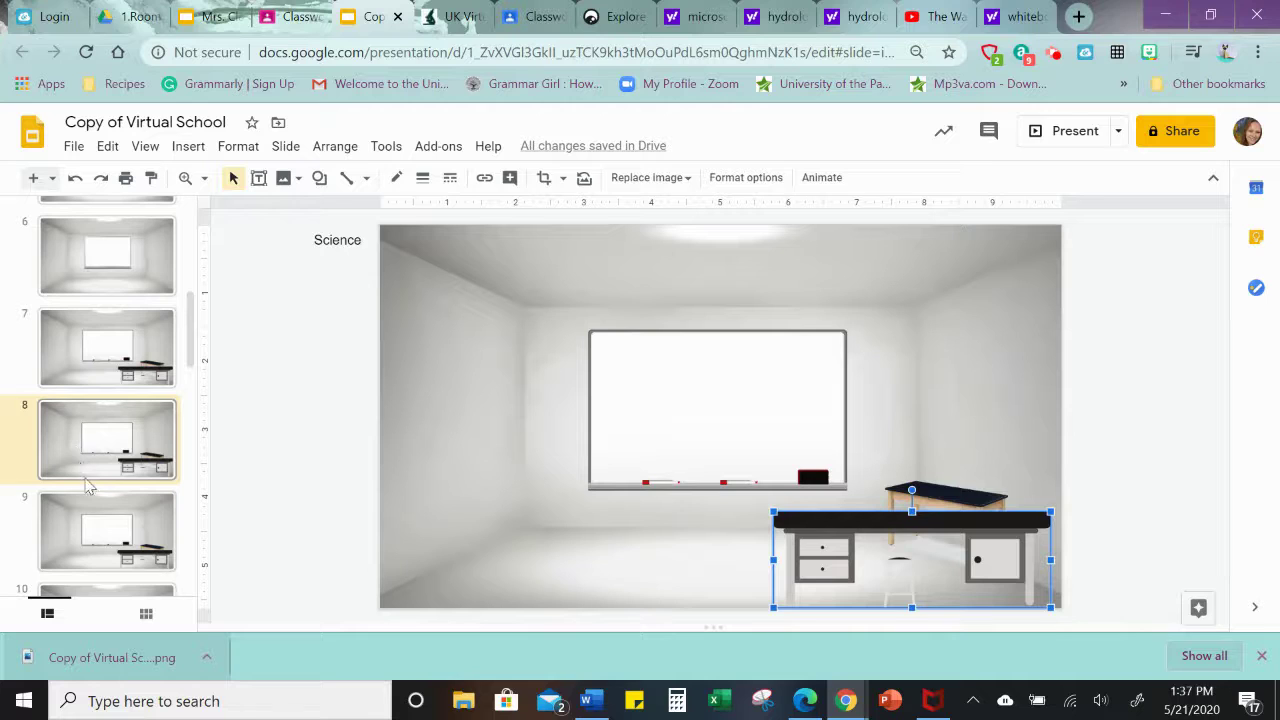
# - Test the front desk and back table on slide 9 for separate selection, and go on to slide 10
pyautogui.click(108, 528)
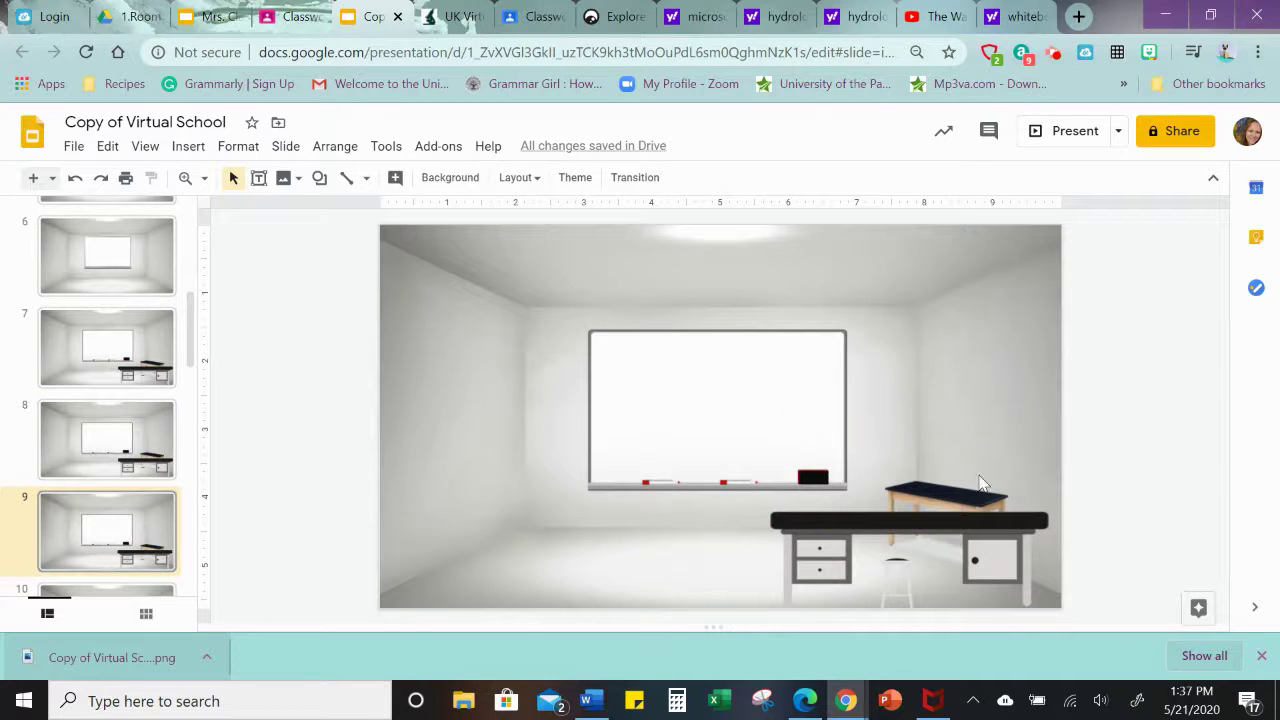
pyautogui.click(808, 523)
pyautogui.click(940, 500)
pyautogui.press('pagedown')
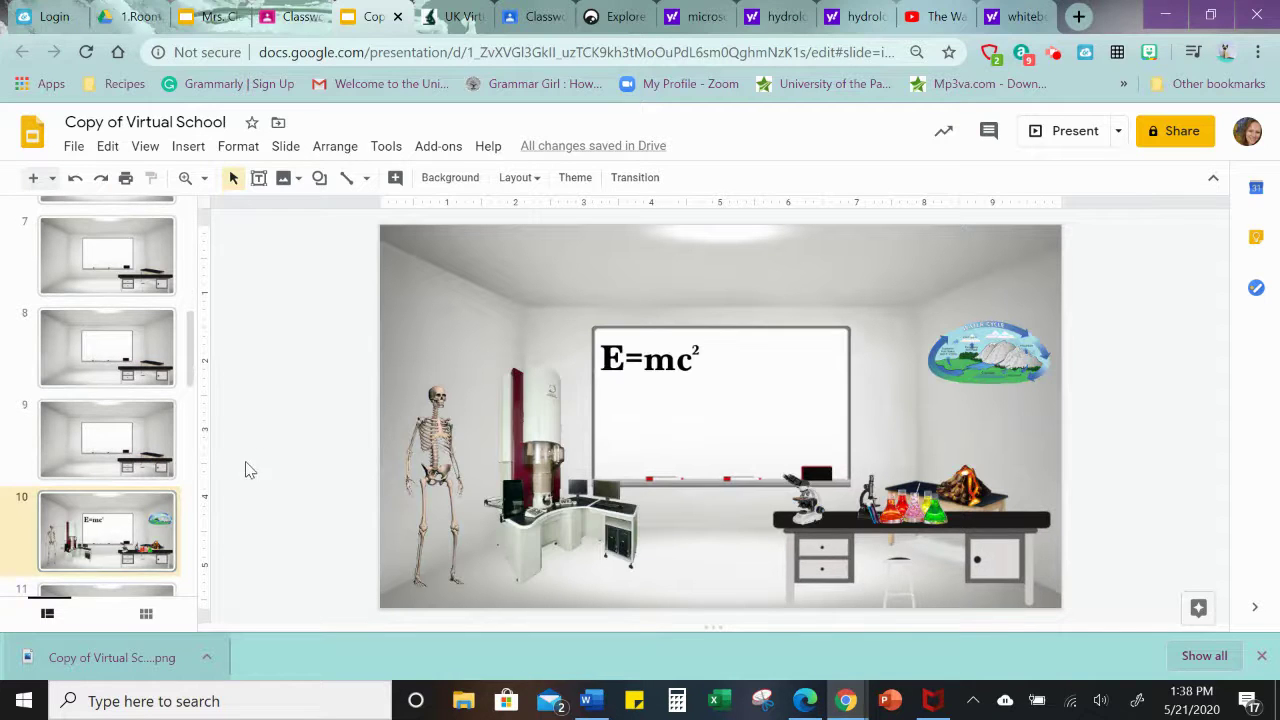